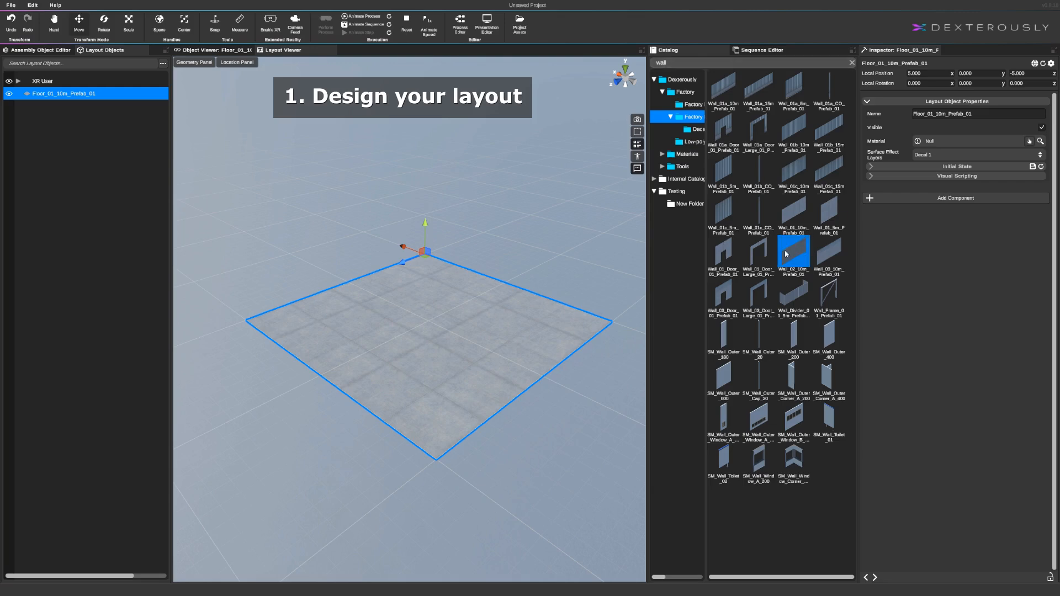
Step: Place a Wall_02_10m_Prefab_01 on the floor's corner at X 5, Z -5, running along the floor edge
middle_click_drag(424, 284, 447, 358)
left_click_drag(449, 401, 445, 314)
Step: Duplicate the wall, rotate the copy to 270° about Y and move it to Z 5 along the adjacent floor edge
key("e")
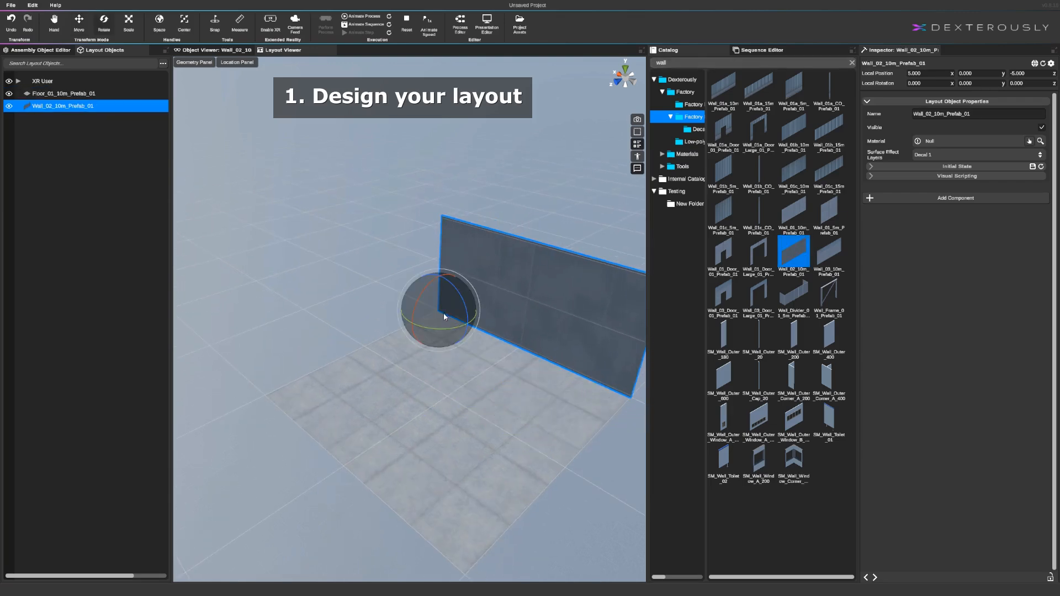
key("ctrl+d")
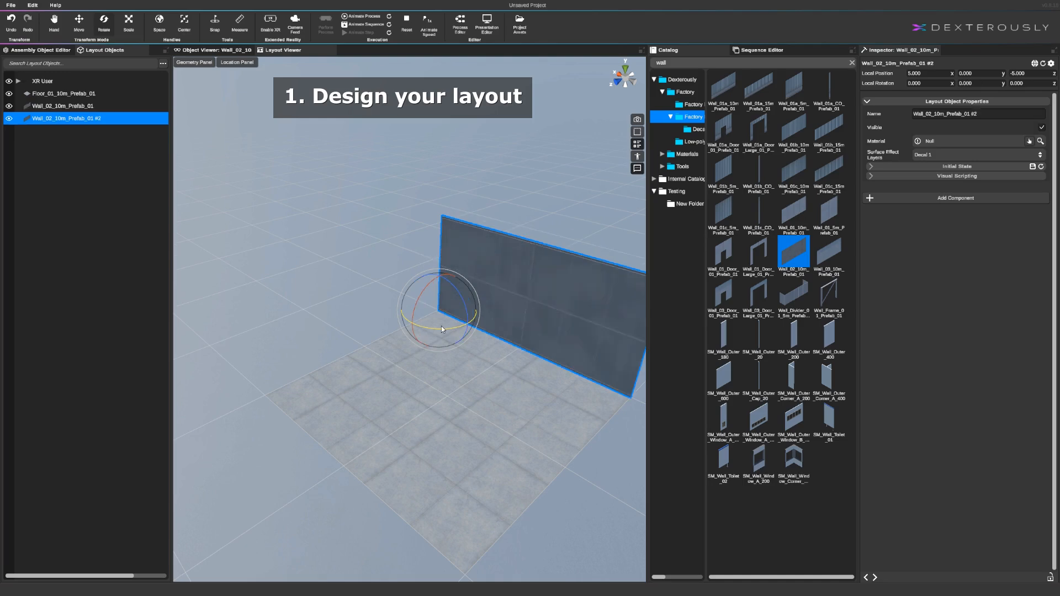
left_click_drag(442, 332, 491, 317)
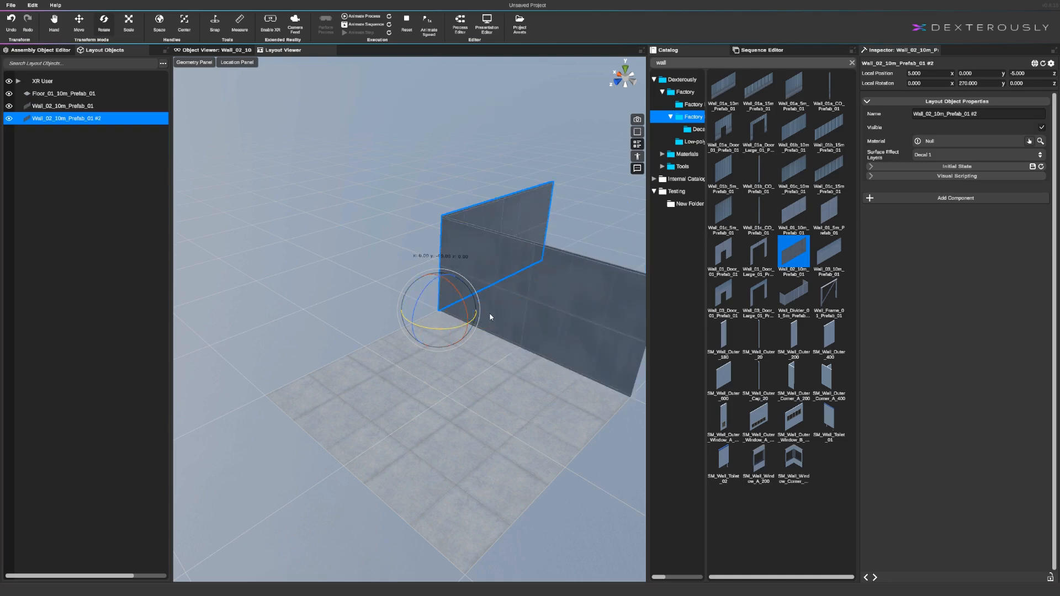
key("w")
left_click_drag(425, 303, 250, 385)
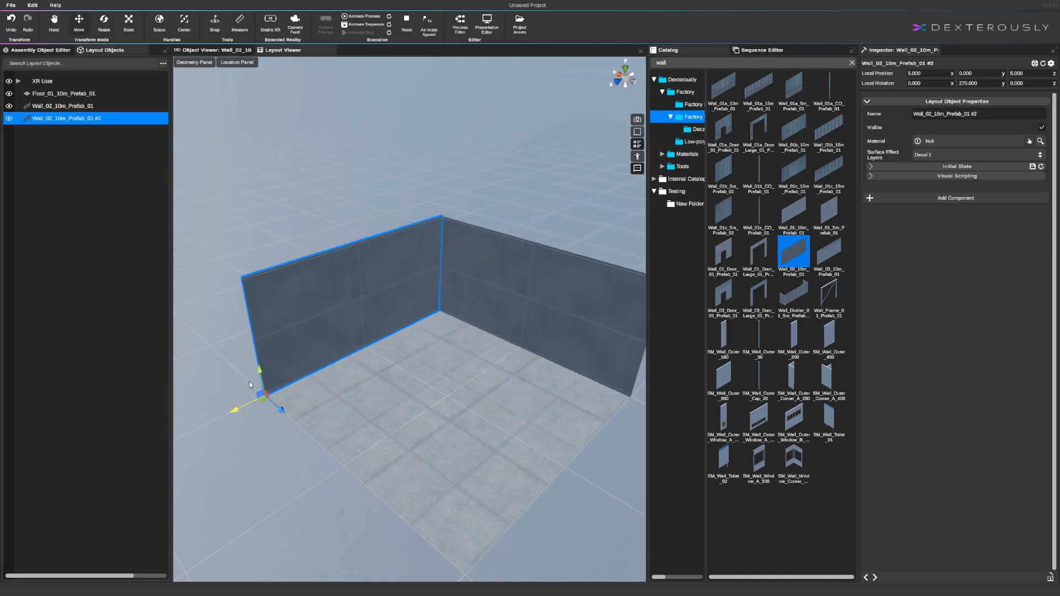
Step: Duplicate the second wall, rotate the copy to 180° about Y and move it to X -5, Z 5 on the third floor edge
scroll(397, 367, "up", 2)
scroll(399, 366, "down", 2)
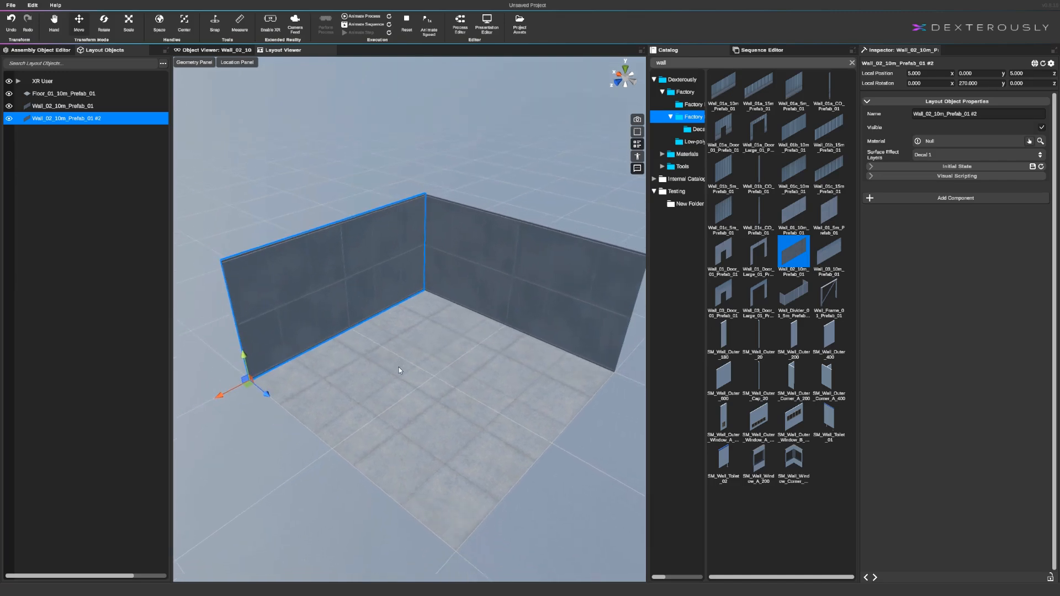
key("ctrl+d")
key("e")
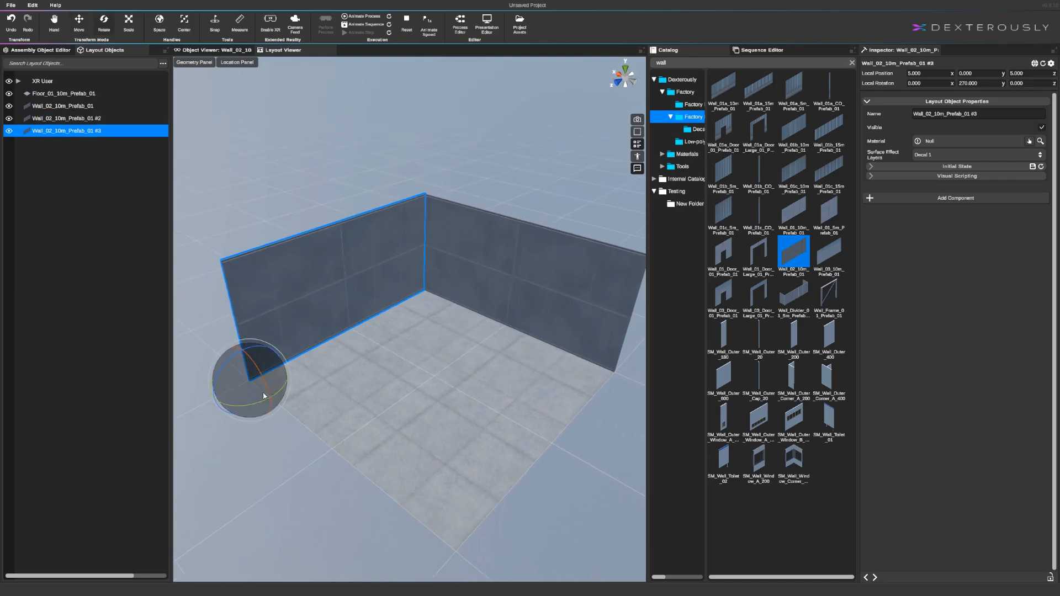
left_click_drag(263, 401, 479, 526)
key("w")
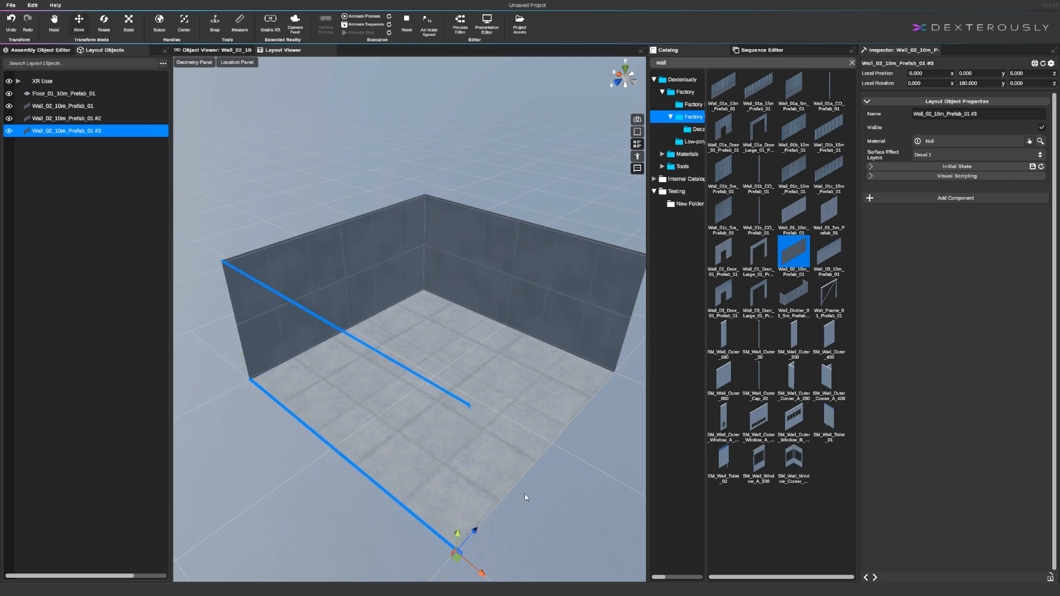
Step: Duplicate the 270° wall, rotate the copy to 90° about Y and move it to X -5, Z -5 to close the room
right_click_drag(525, 497, 435, 384)
left_click(455, 361)
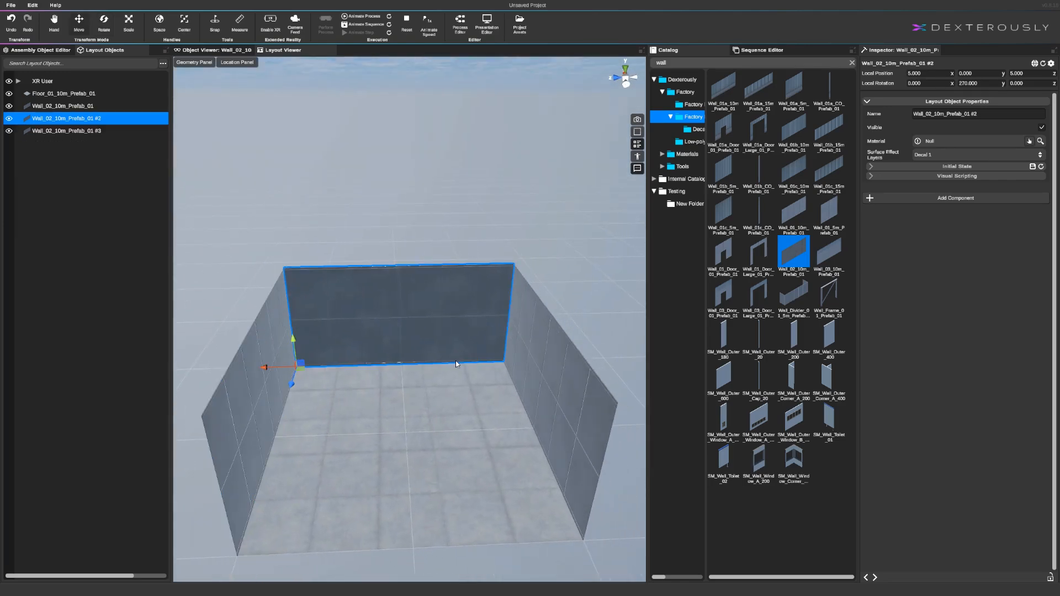
key("ctrl+d")
key("e")
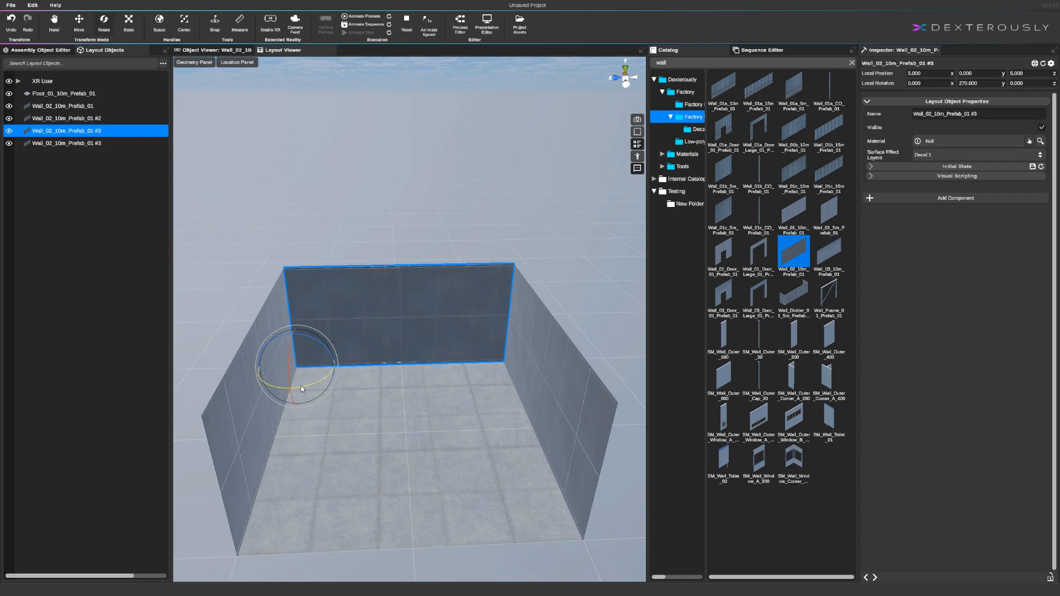
left_click_drag(301, 389, 210, 401)
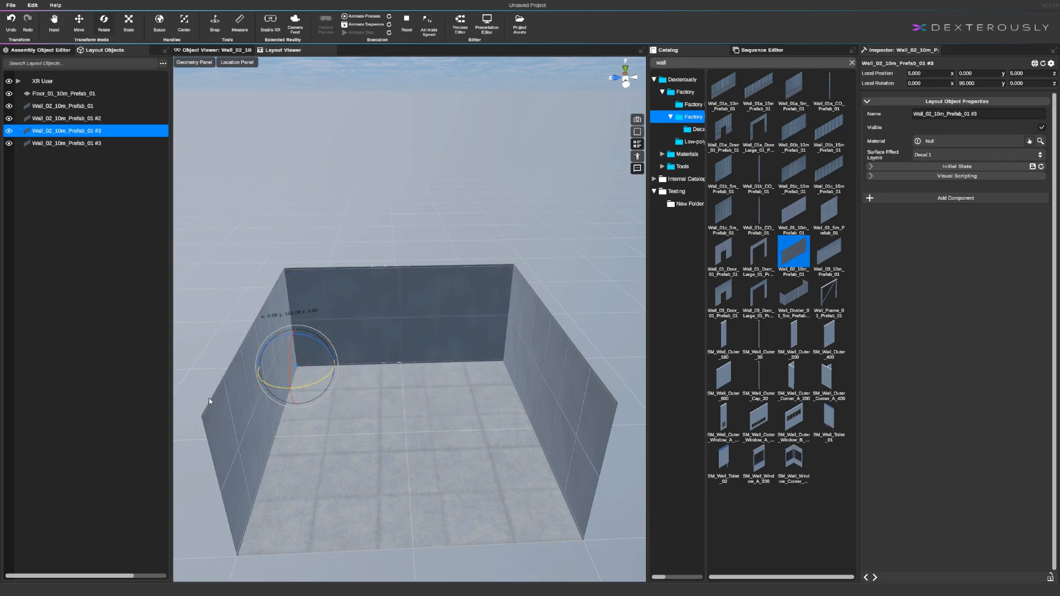
right_click_drag(379, 386, 488, 334)
key("d")
key("w")
left_click_drag(497, 316, 296, 554)
Step: Search the catalog for "ceiling"
key("w")
right_click_drag(369, 502, 624, 442)
key("w")
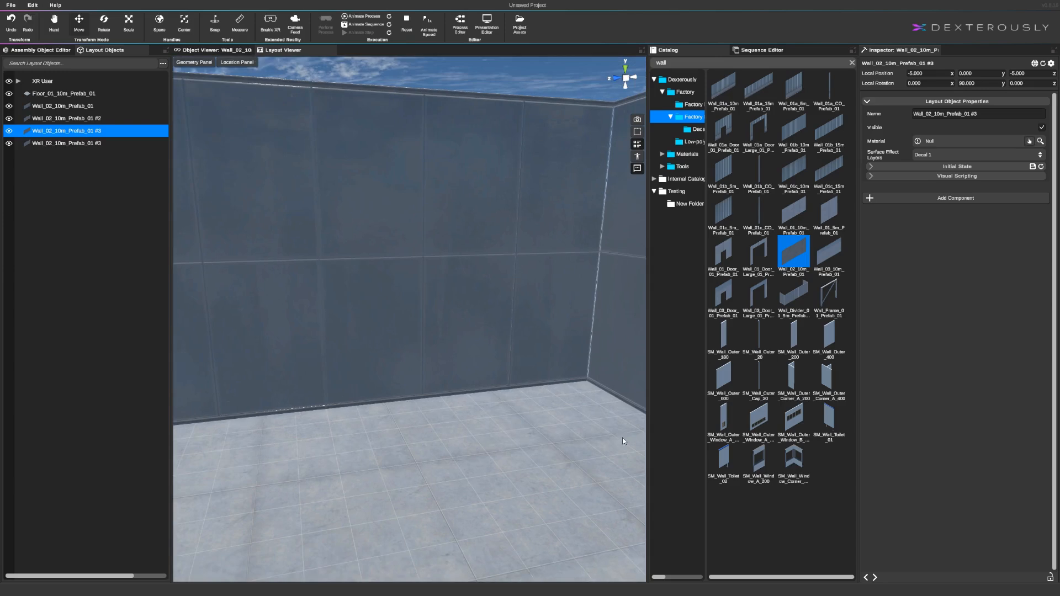
right_click_drag(440, 408, 514, 418)
key("s")
double_click(708, 63)
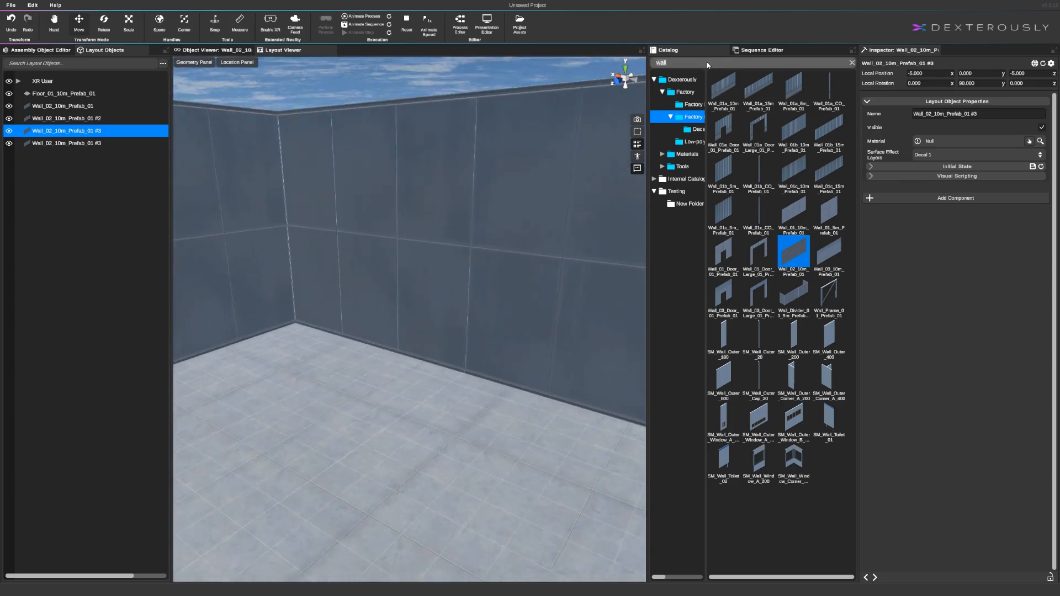
type("ceiling")
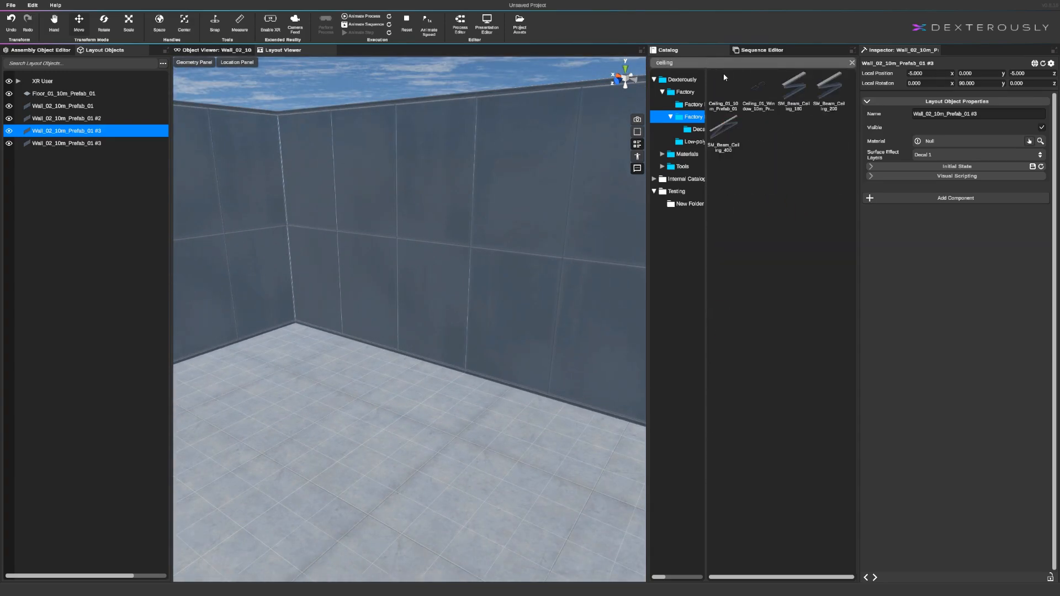
Step: Add Ceiling_01_Window_10m_Prefab_01 to the layout and raise it onto the top of the walls
double_click(755, 88)
right_click_drag(580, 207, 418, 324)
key("s")
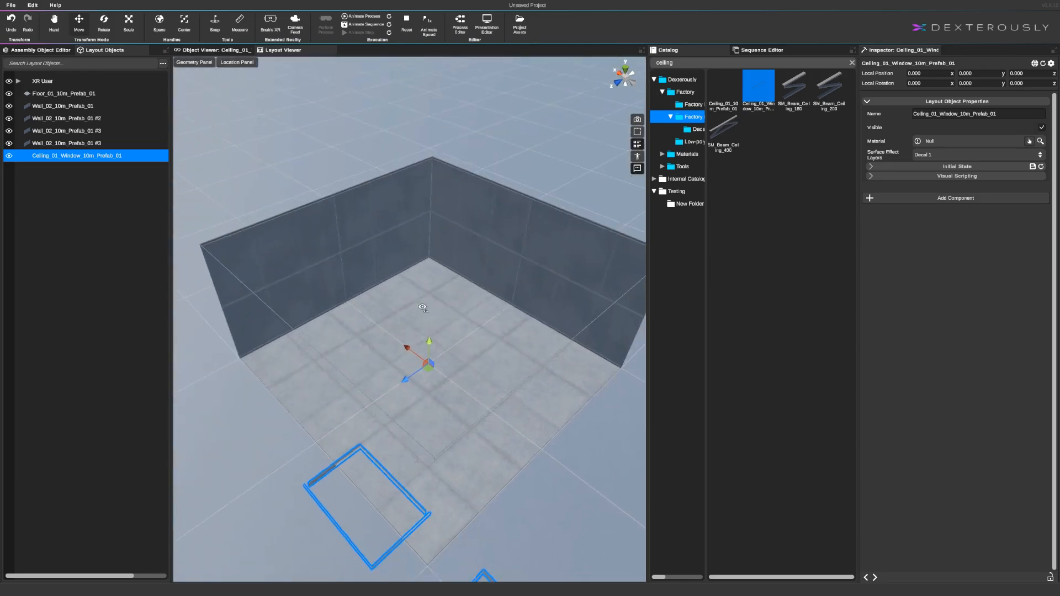
left_click_drag(429, 314, 451, 78)
right_click_drag(473, 104, 433, 104)
key("w")
right_click_drag(439, 188, 469, 158)
left_click(469, 161)
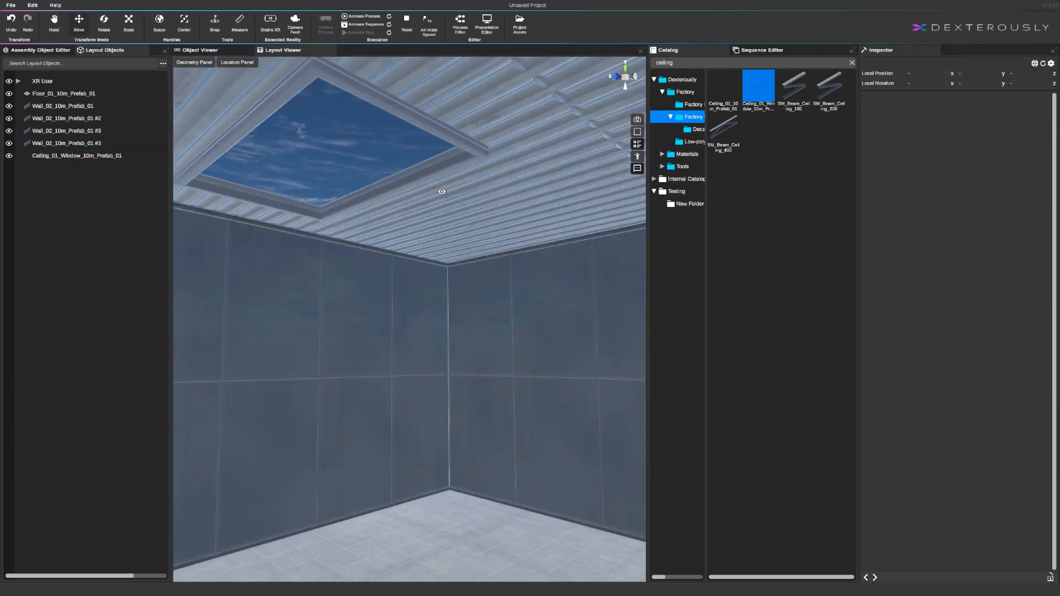
Step: Find "door" in the catalog and place Door_Large_01_Prefab_01 against the wall at X -2.5, Z -5
right_click_drag(443, 192, 467, 228)
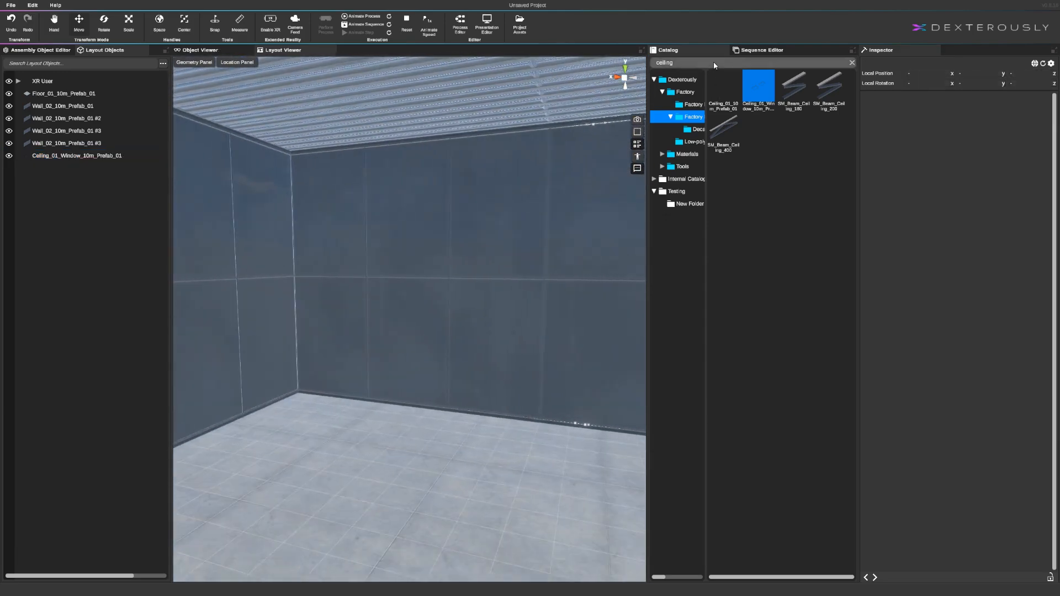
type("door")
left_click_drag(738, 180, 473, 284)
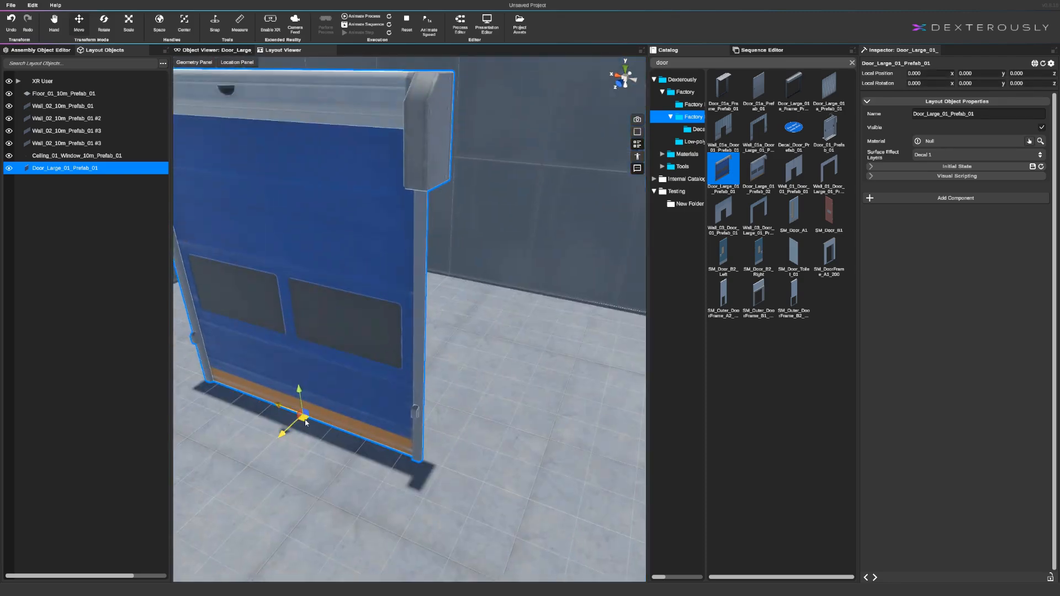
left_click_drag(304, 420, 570, 307)
key("ctrl+z")
left_click_drag(306, 419, 568, 304)
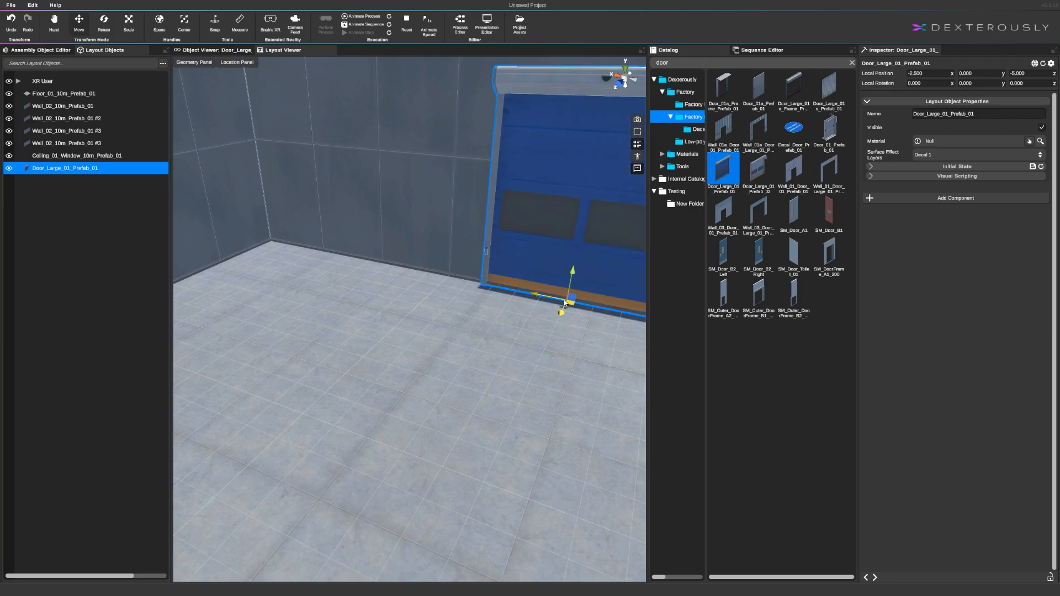
left_click(415, 321)
Step: Search the catalog for "table" and add sm_worktable_a1 to the layout
right_click_drag(416, 321, 450, 298)
left_click(715, 65)
type("table")
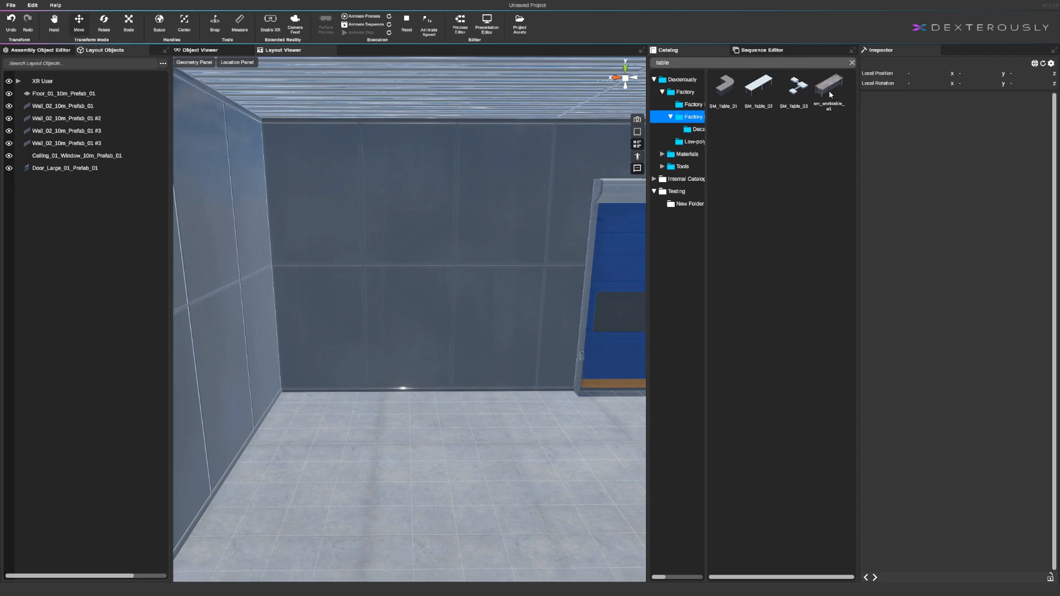
double_click(829, 90)
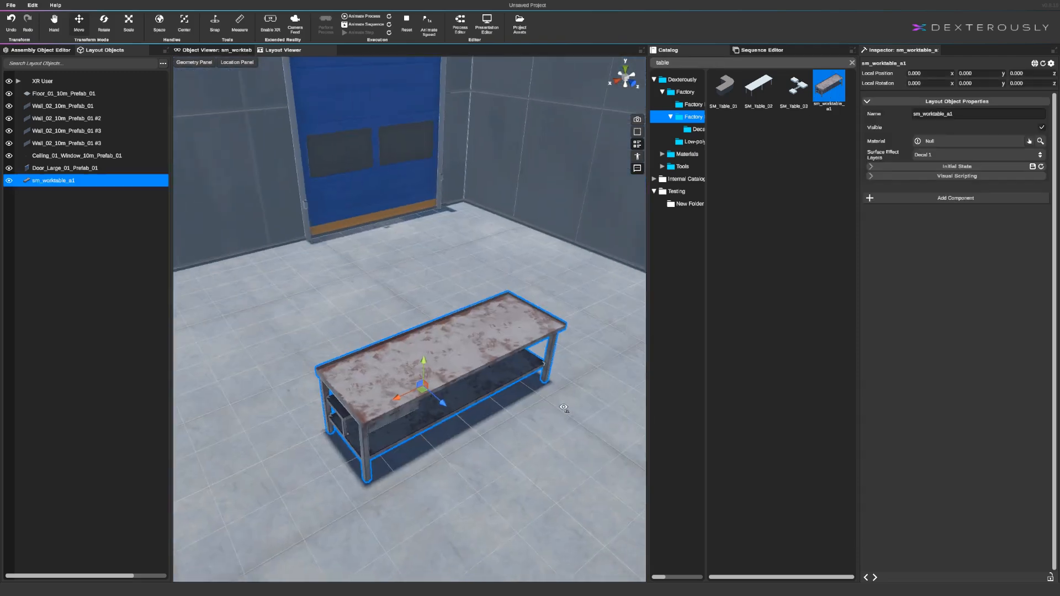
Step: Move the worktable against the wall that holds the large door, near the room's corner
left_click_drag(438, 395, 254, 298)
right_click_drag(359, 295, 322, 288)
left_click_drag(405, 330, 322, 318)
key("w")
right_click_drag(391, 323, 352, 340)
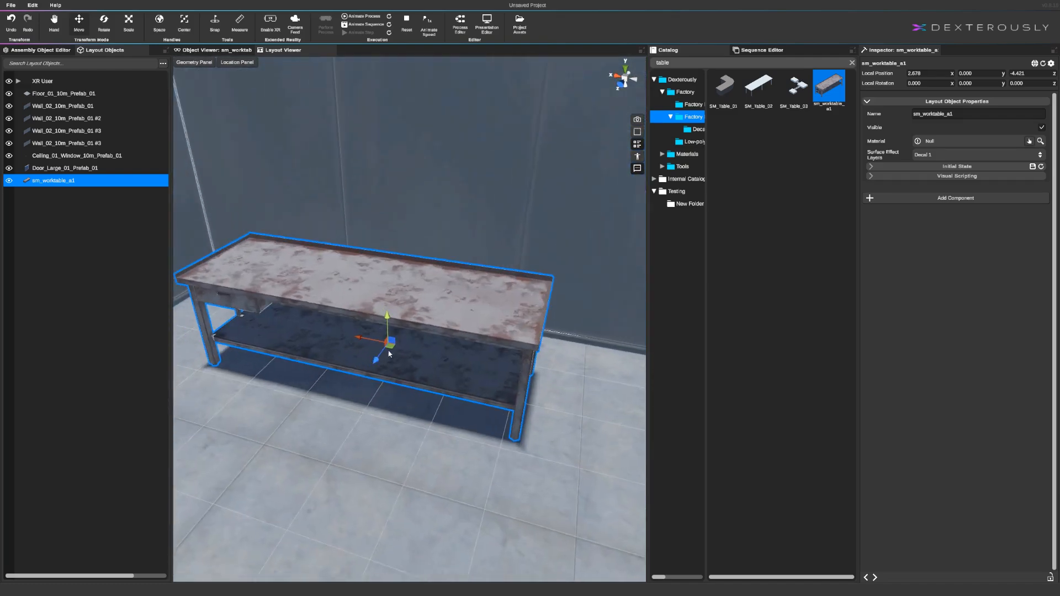
left_click_drag(391, 346, 421, 342)
left_click(463, 340)
right_click_drag(462, 340, 453, 332)
key("s")
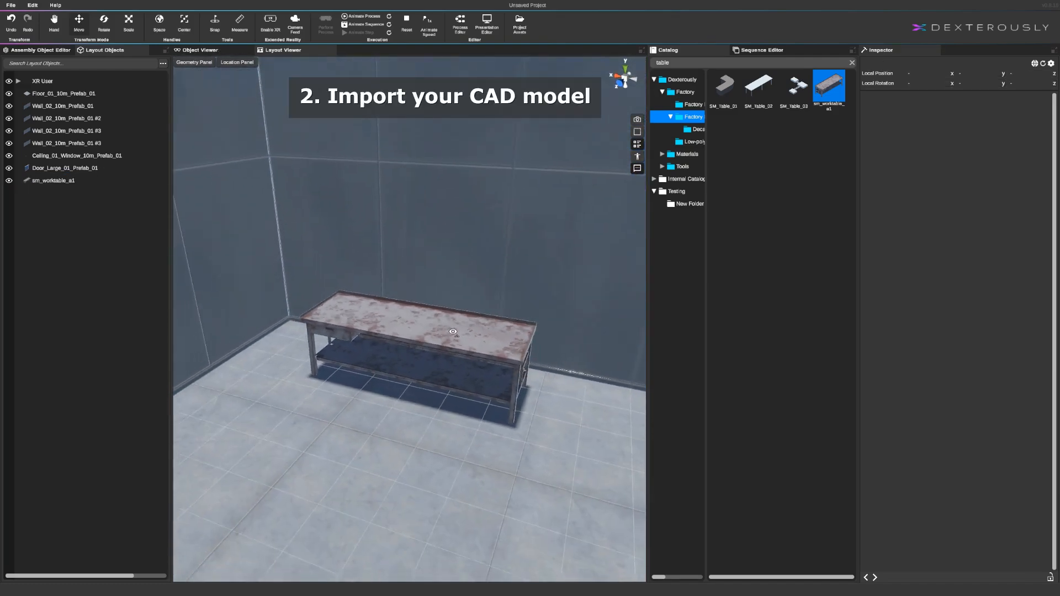
scroll(431, 303, "up", 4)
Step: Import ball_valve_colored.obj with Convert to Assembly Object enabled, Medium mesh quality and scale factor 1
left_click(11, 5)
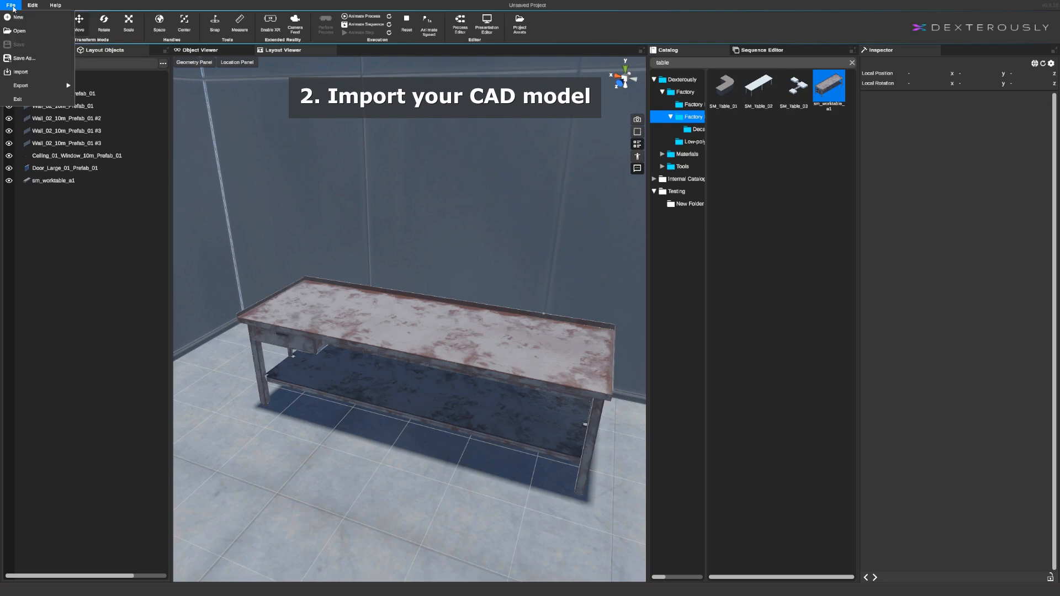
left_click(30, 73)
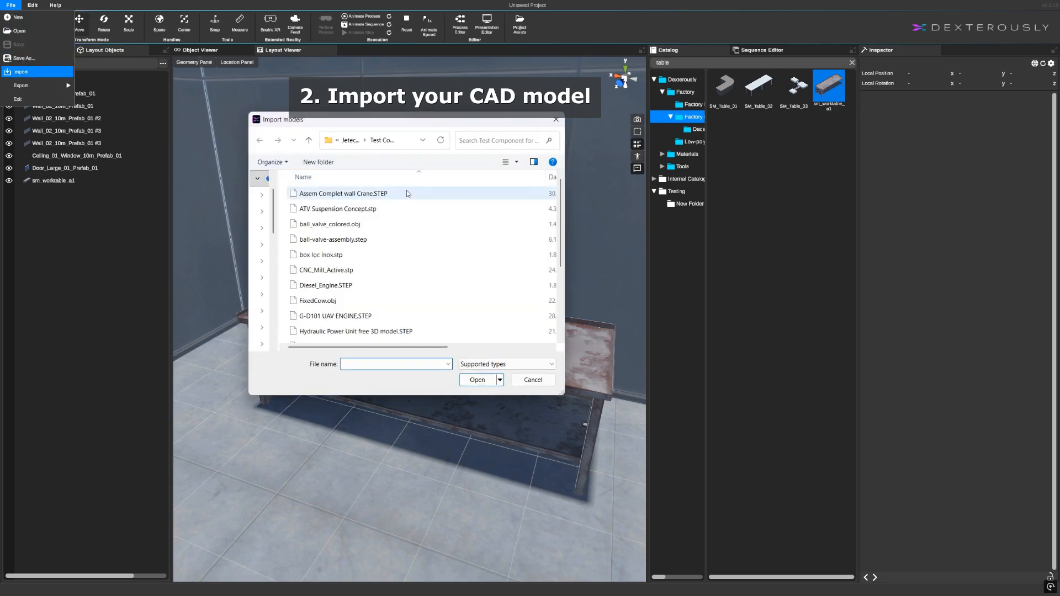
double_click(371, 228)
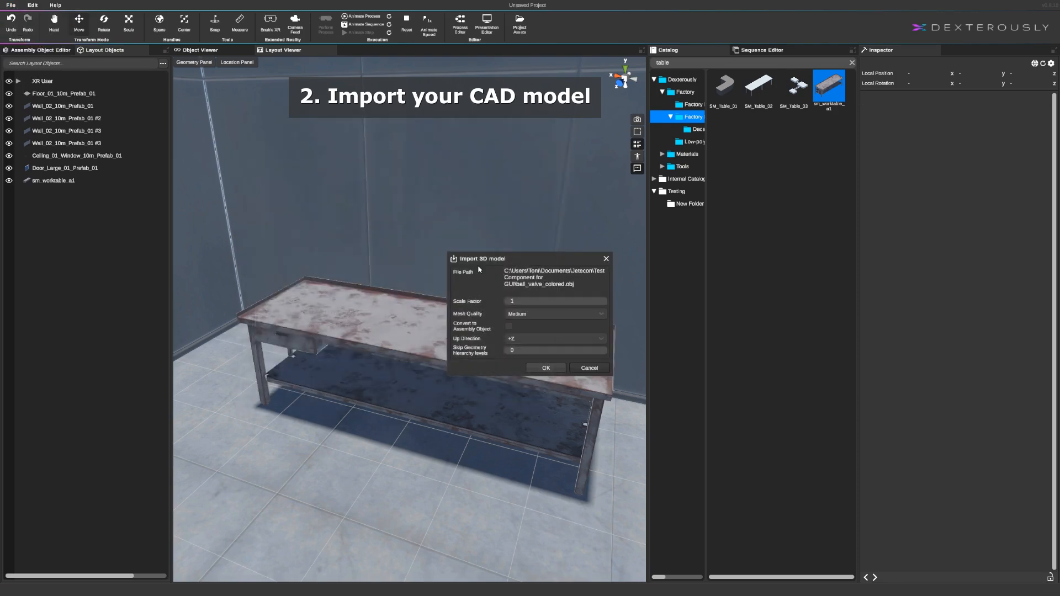
left_click(509, 327)
left_click(550, 371)
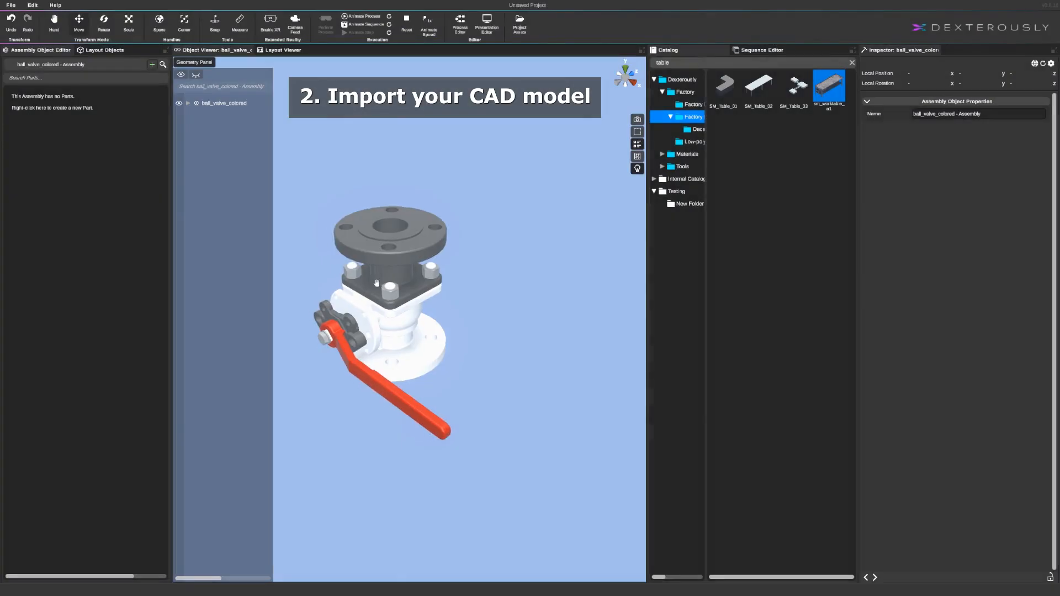
Step: Edit Material #5 on the valve's dark upper flange, setting Metallic to 1 and Smoothness to about 0.51
left_click(442, 253)
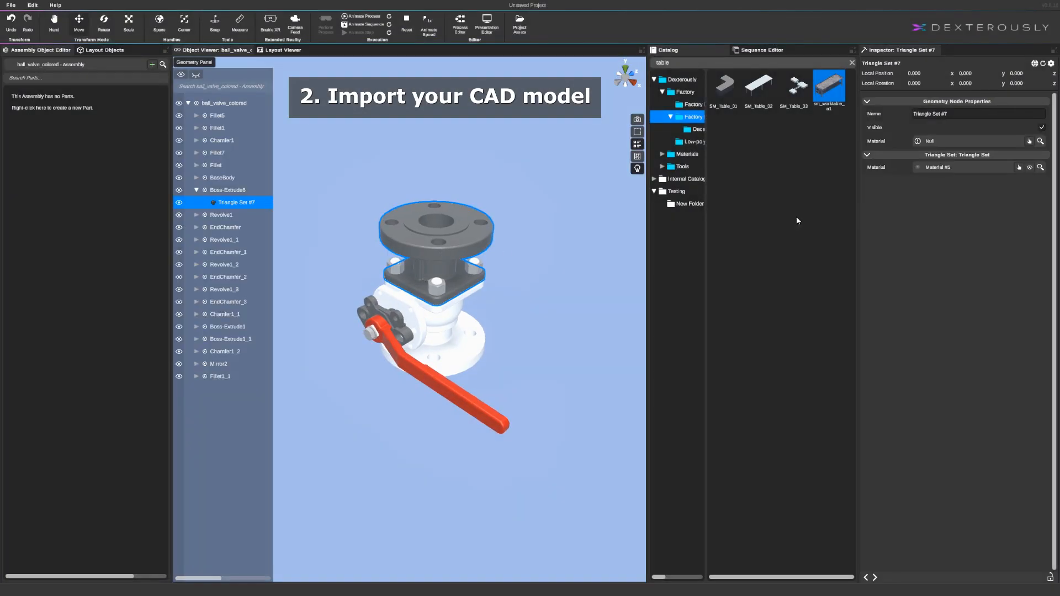
left_click(1030, 168)
left_click_drag(360, 130, 822, 348)
mouse_move(925, 259)
left_mouse_down()
mouse_move(1022, 265)
mouse_move(975, 275)
left_mouse_up()
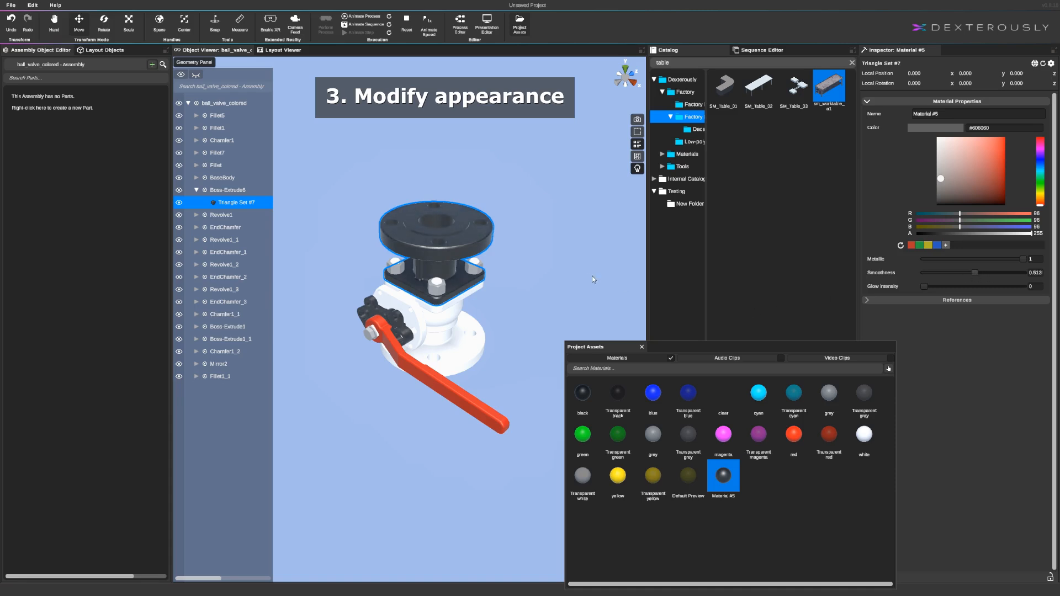
Step: Set Metallic to 1 on the material of the white valve body
left_click(450, 318)
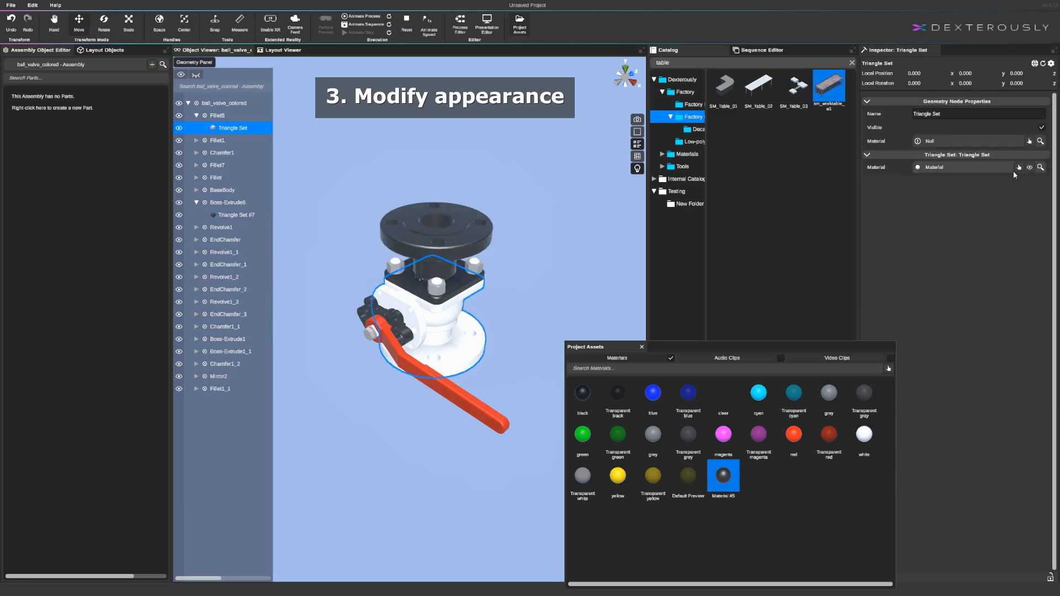
left_click(1030, 168)
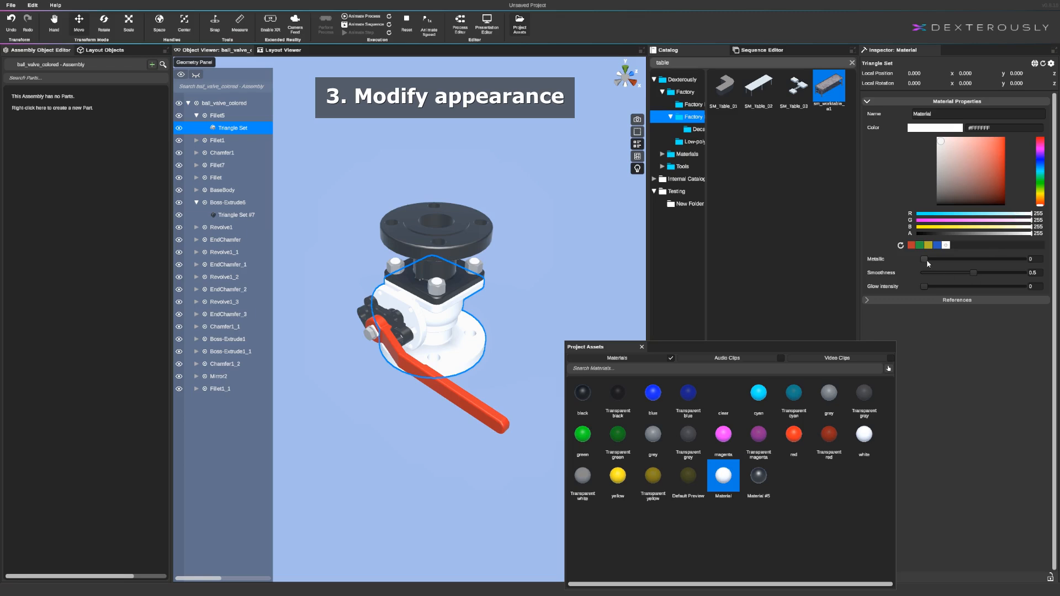
left_click_drag(926, 259, 1026, 271)
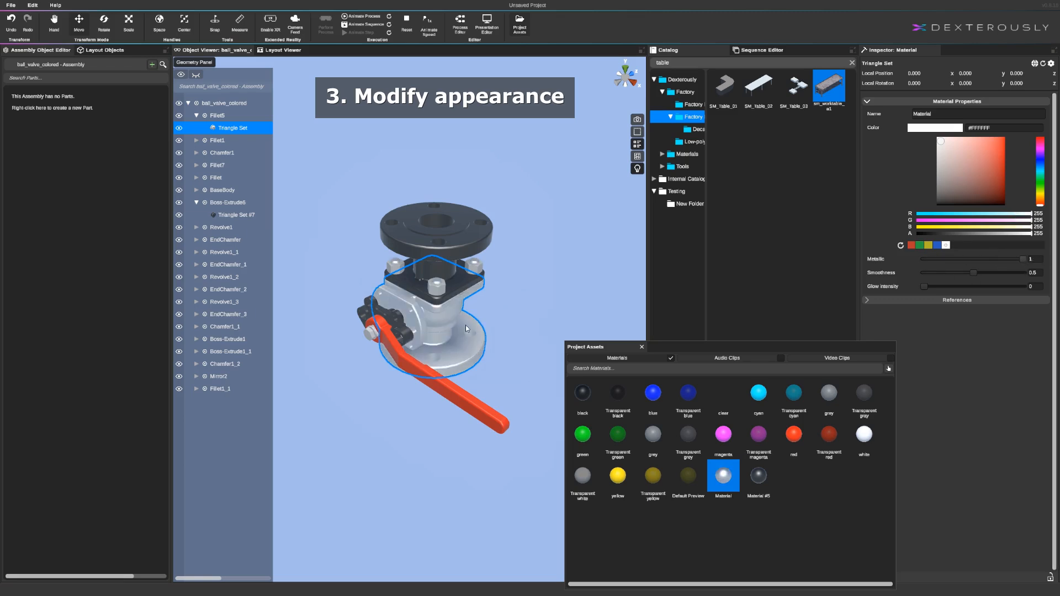
Step: Set Metallic to 1 on Material #3 of the red valve handle
left_click(402, 358)
left_click(1018, 172)
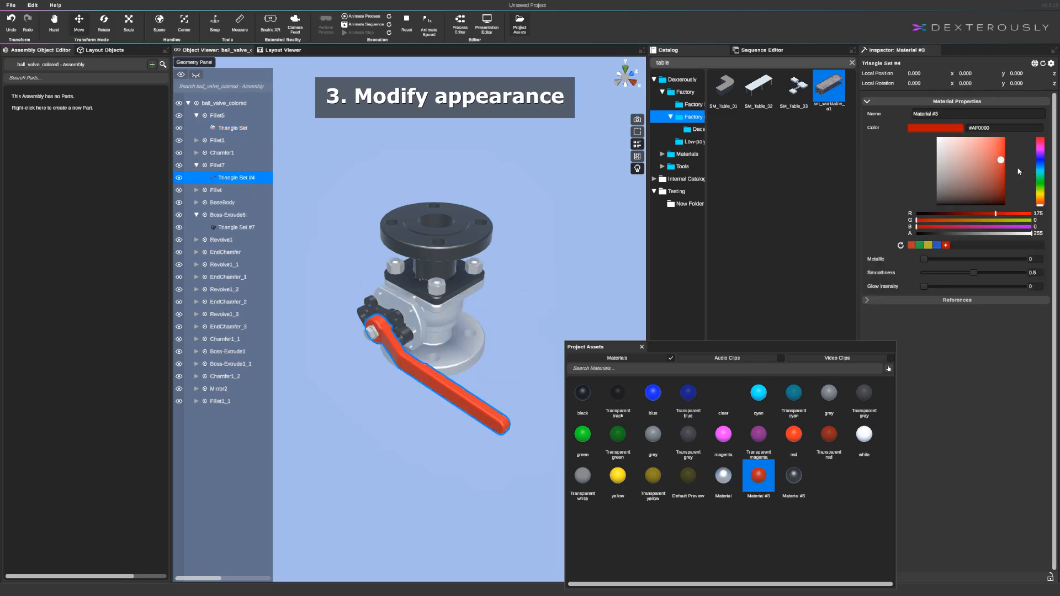
left_click_drag(925, 258, 1042, 264)
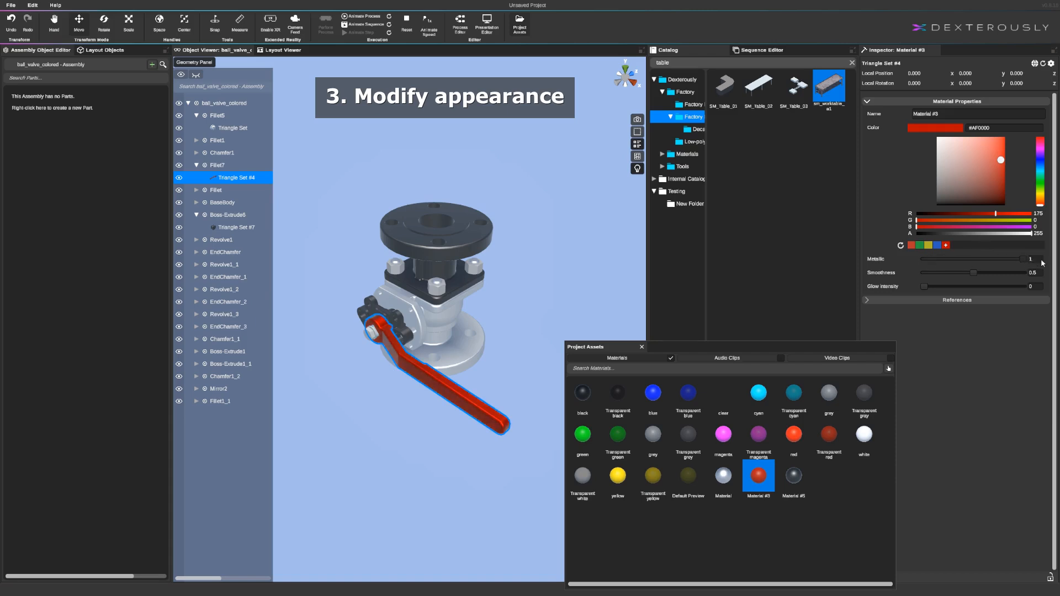
Step: Open the material of the dark bracket behind the handle and examine the valve's updated appearance up close
left_click(398, 322)
left_click(1025, 168)
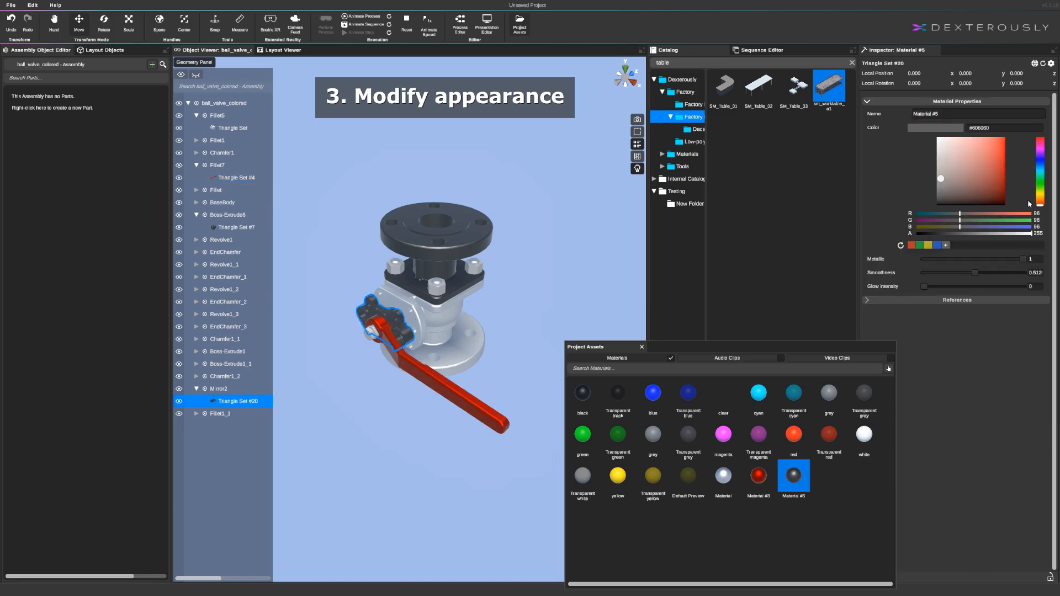
scroll(488, 290, "up", 2)
middle_click_drag(483, 302, 491, 344)
left_click(524, 276)
scroll(491, 344, "up", 2)
scroll(491, 344, "down", 1)
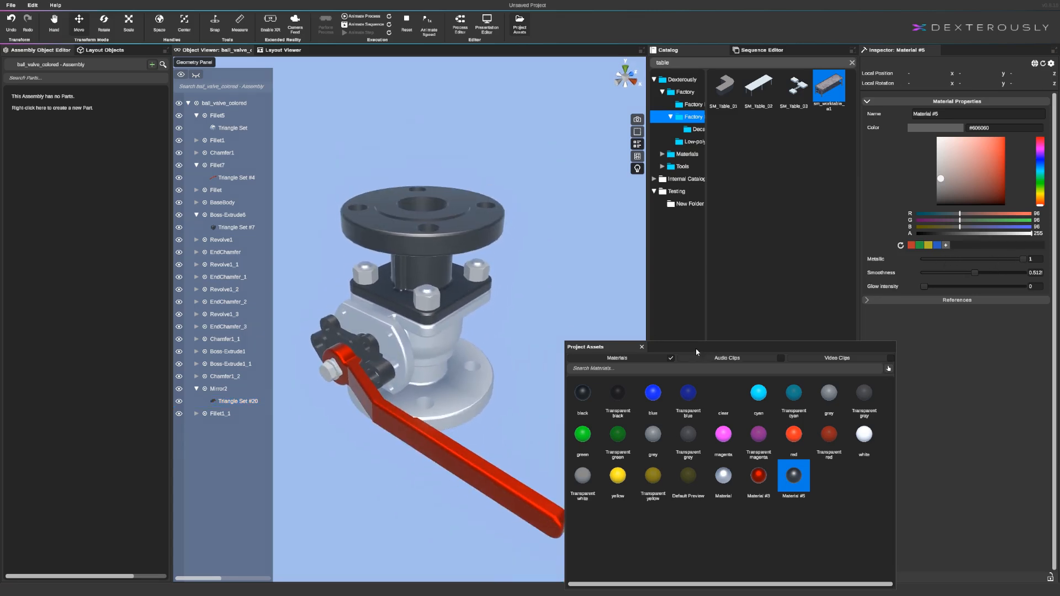
Step: Close the project assets window and create a new part from all geometry of the ball_valve_colored assembly
left_click(641, 348)
scroll(500, 333, "down", 2)
scroll(499, 331, "up", 1)
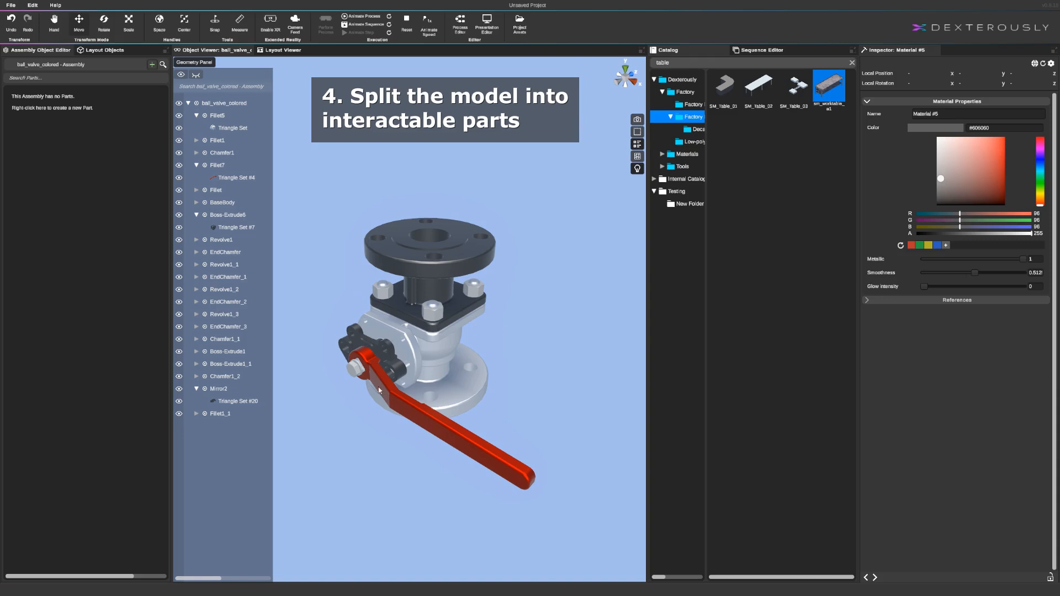
right_click(81, 143)
mouse_move(138, 153)
left_click(217, 155)
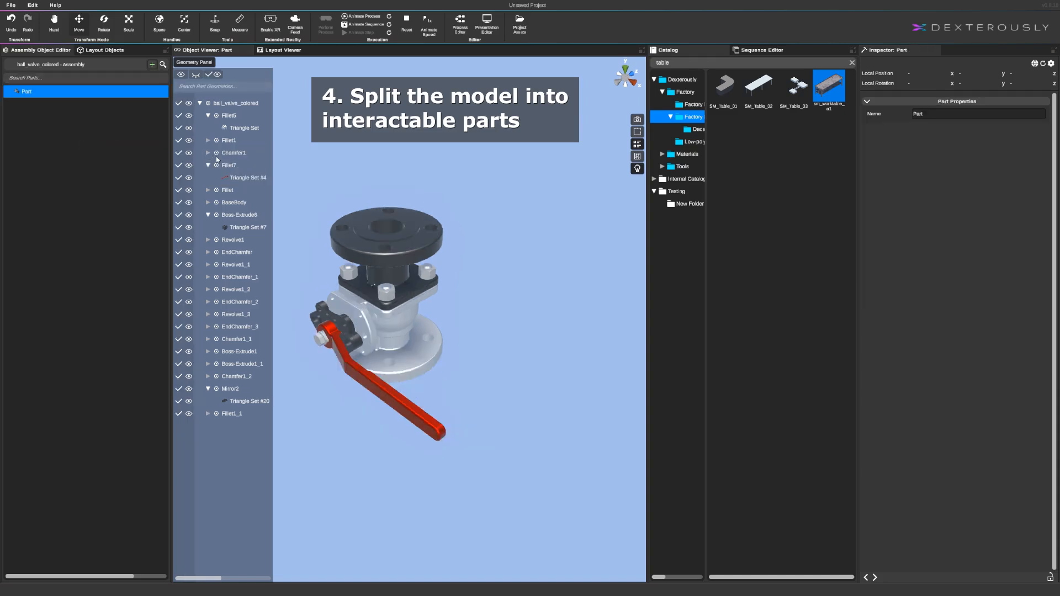
Step: Extract the red handle geometry from the main part into a new part of its own
middle_click_drag(325, 290, 409, 271)
scroll(414, 304, "up", 1)
left_click(422, 334)
right_click(422, 331)
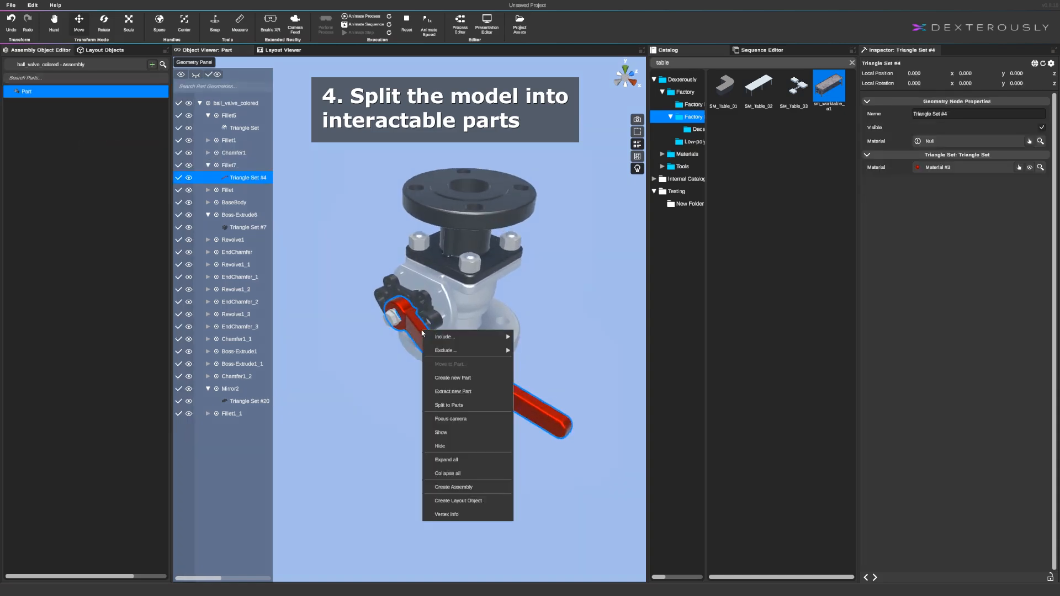
left_click(461, 390)
Step: Extract the hex screw, both its head and shank geometry, from the main part into a new part
scroll(390, 313, "up", 3)
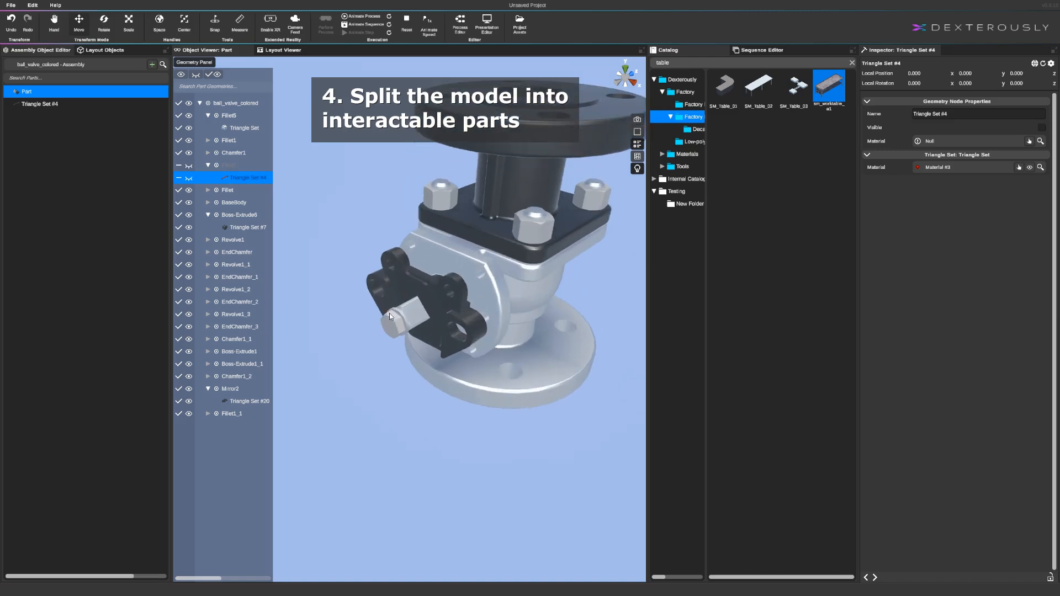
left_click(399, 313)
left_click(401, 313, "ctrl")
right_click(403, 310)
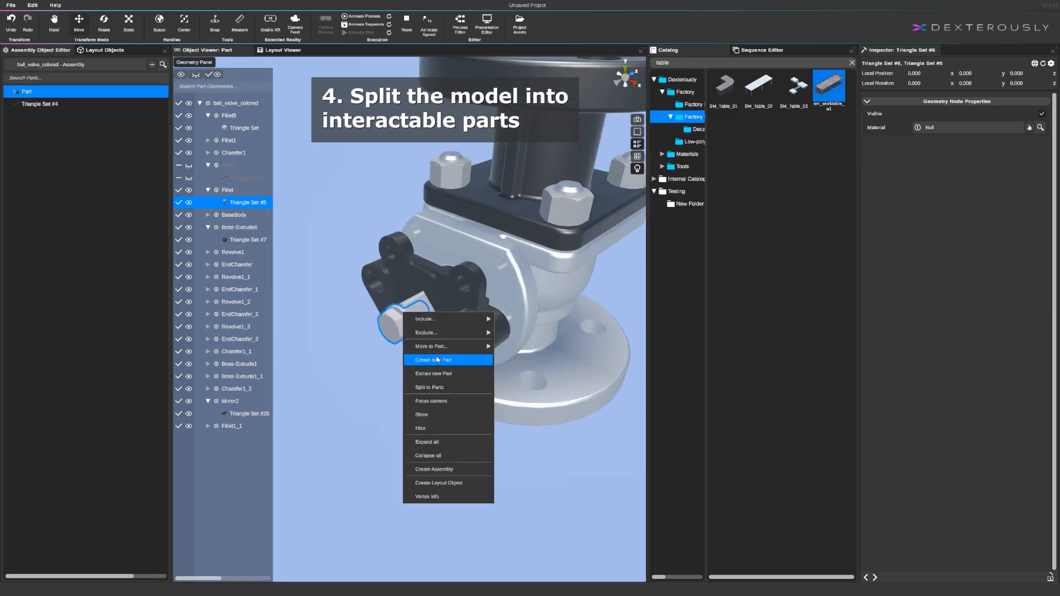
left_click(435, 373)
Step: Rename the main part Base, the part with the red lever Handle and the part with the hex bolt Screw
scroll(482, 379, "down", 5)
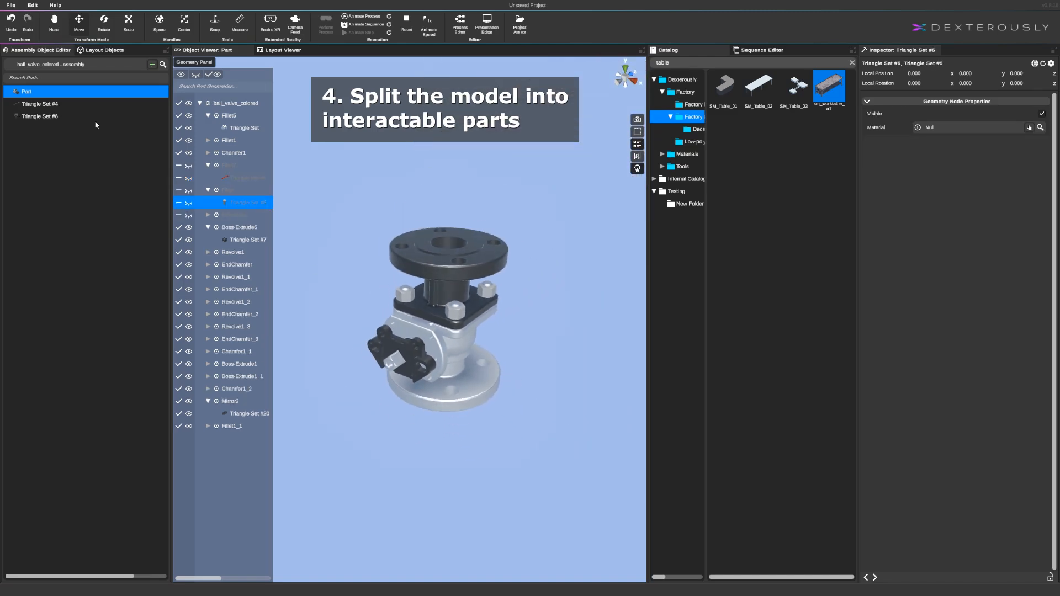
left_click(39, 104)
left_click(62, 93)
type("Base")
key("Return")
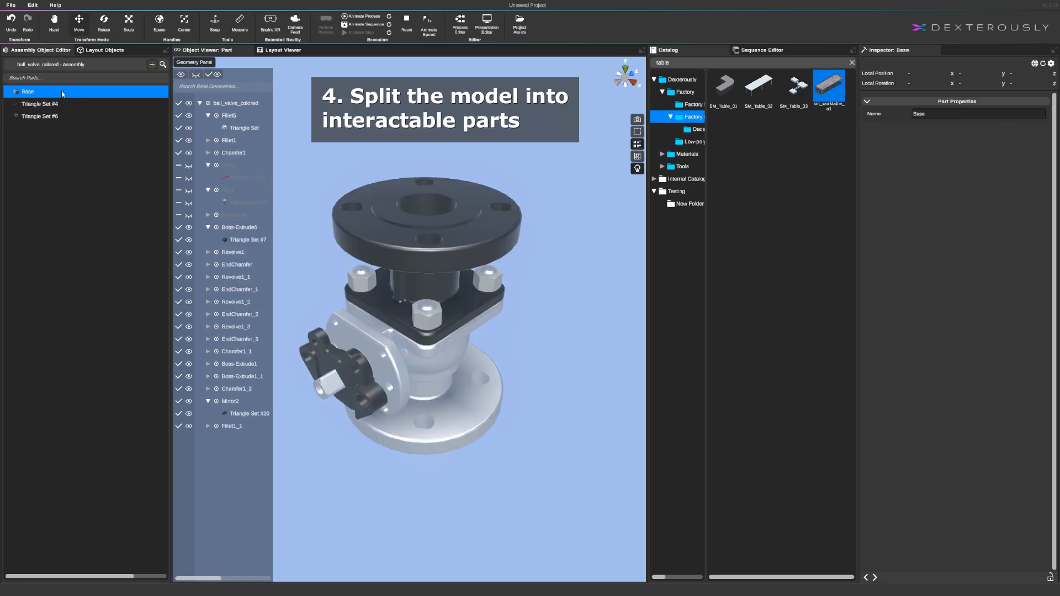
double_click(55, 106)
type("Handl")
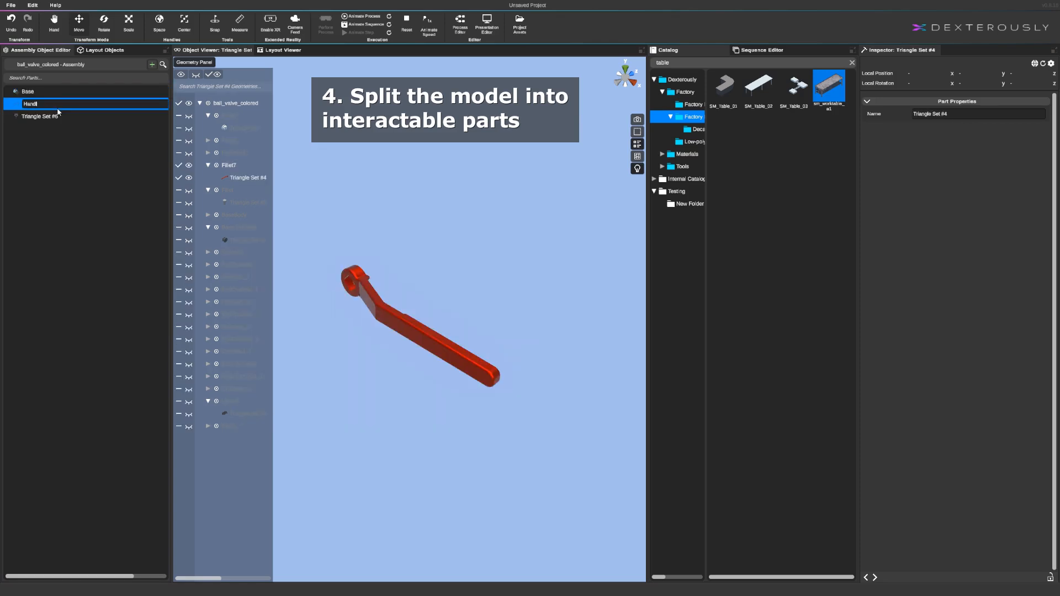
type("e")
key("Return")
double_click(54, 117)
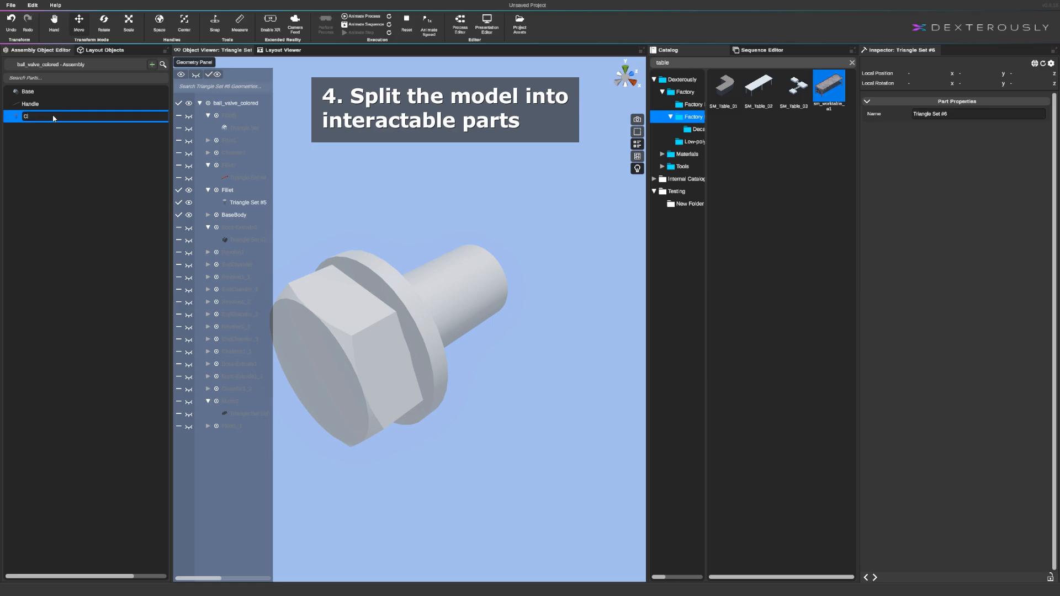
type("Screw")
key("Return")
Step: Set Metallic to 1 and Smoothness to about 0.74 on the screw's Material #4
scroll(416, 222, "down", 5)
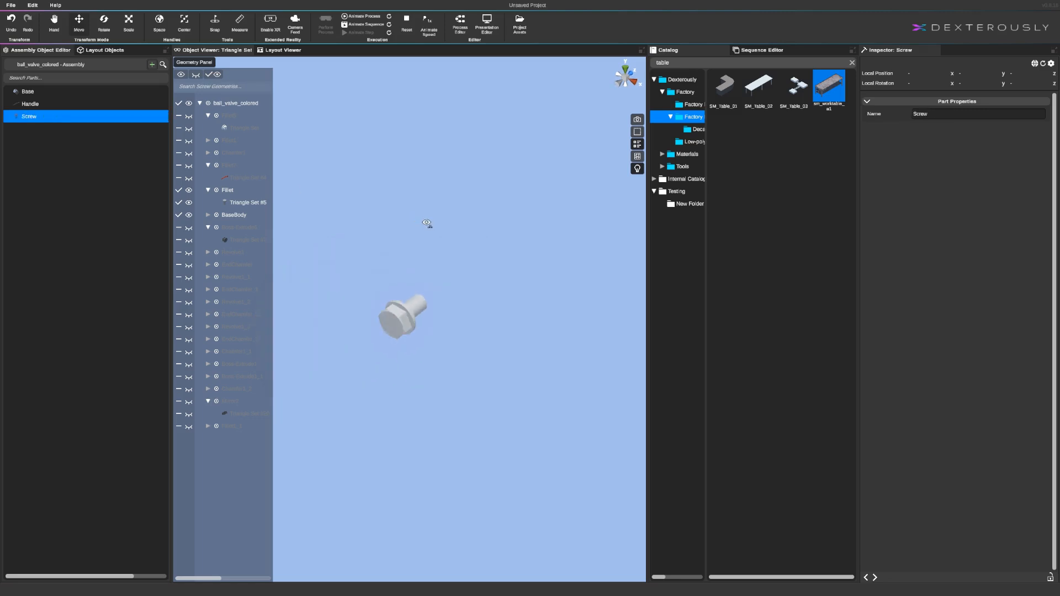
left_click(412, 274)
right_click_drag(491, 287, 532, 277)
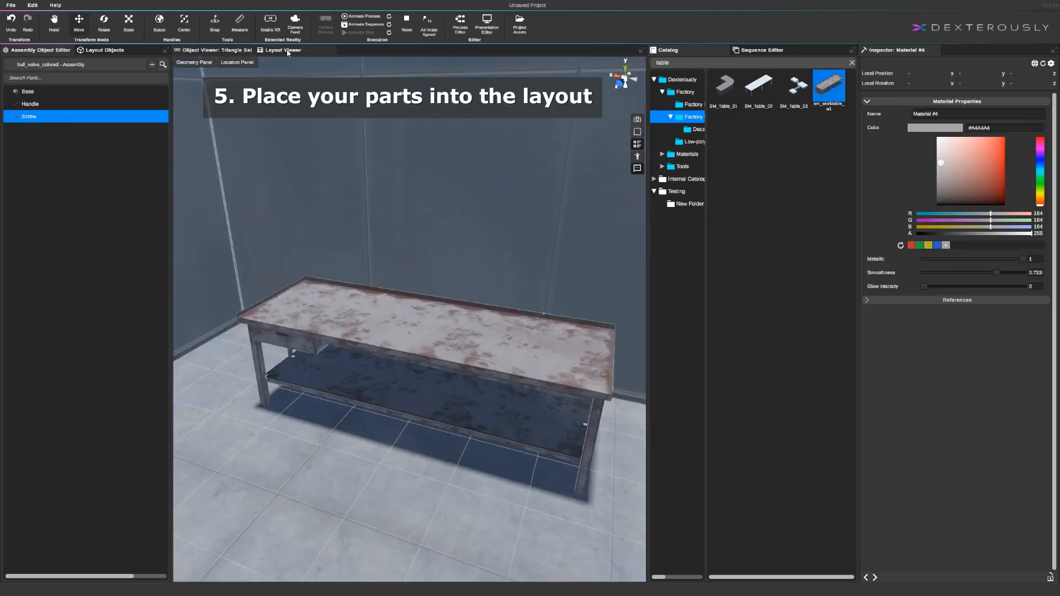
Step: Place an instance of the Base part on the workbench in the layout
left_click(198, 127)
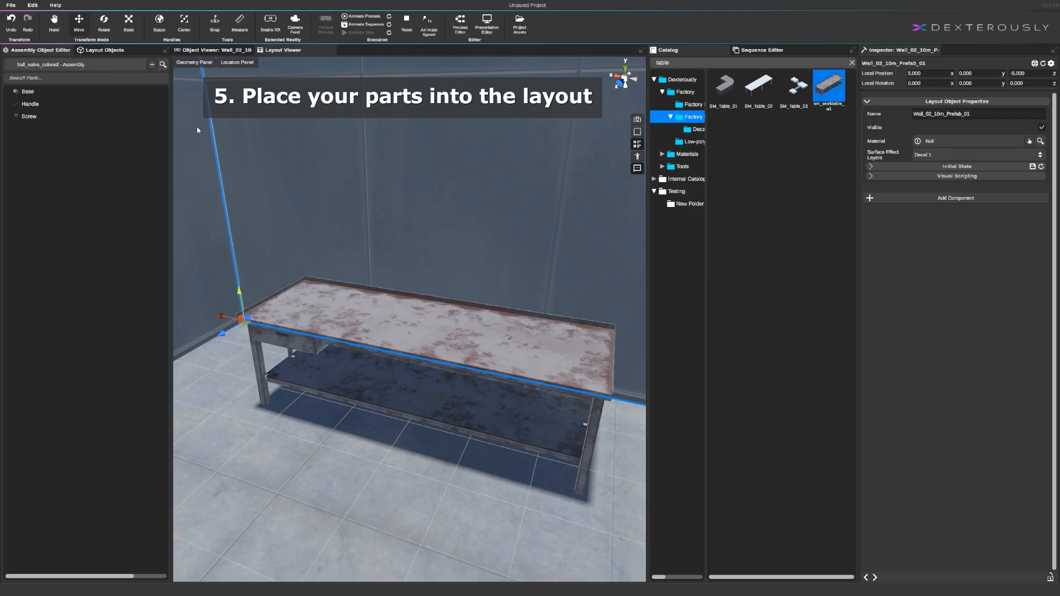
right_click_drag(196, 126, 250, 221)
left_click(250, 221)
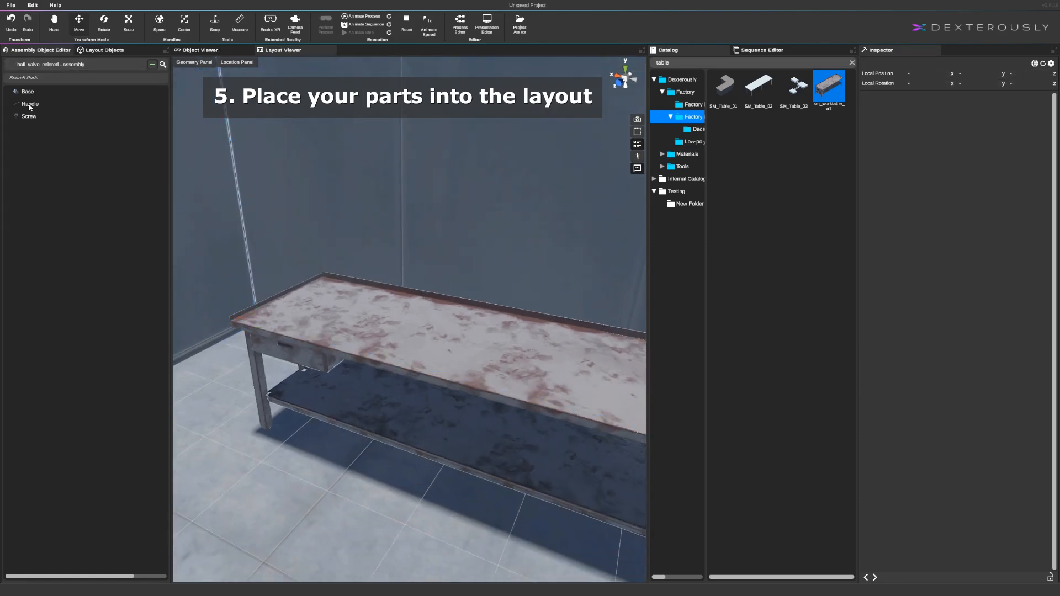
left_click(409, 348)
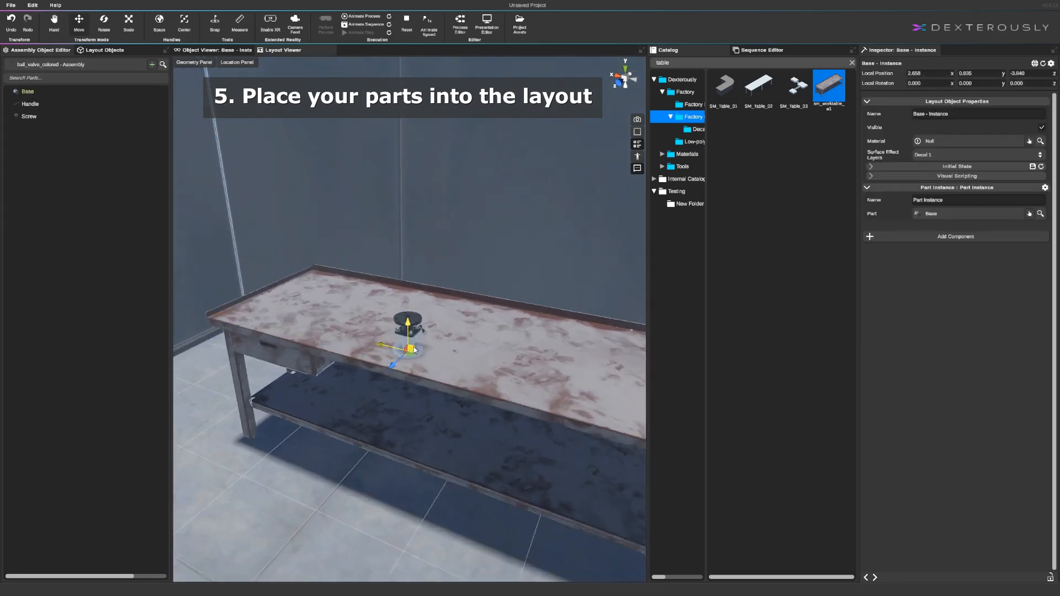
Step: Rotate the Base instance 180 degrees about the vertical Y axis
scroll(412, 340, "up", 5)
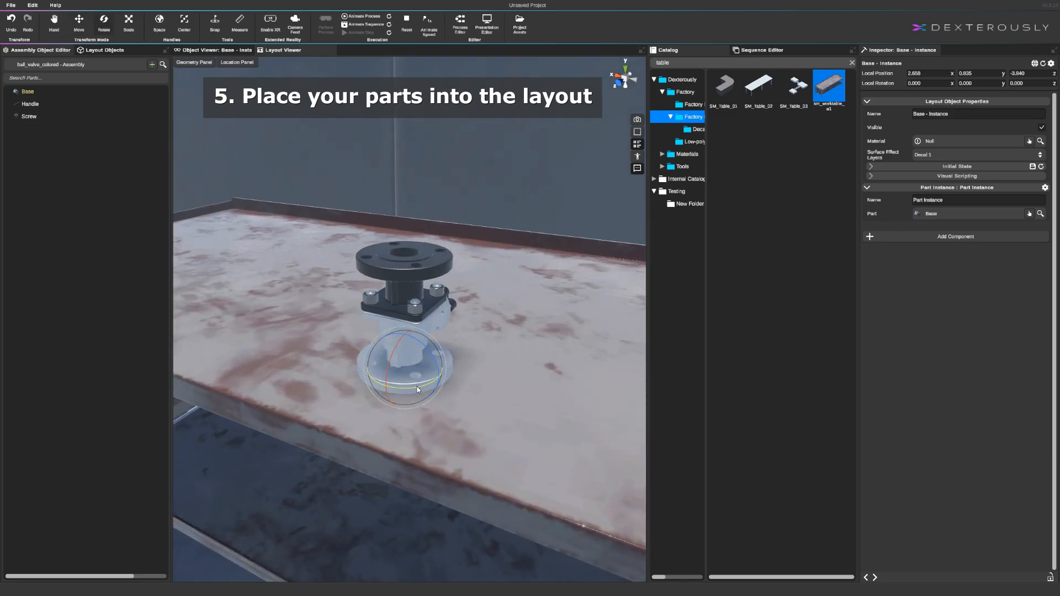
left_click_drag(416, 386, 335, 385)
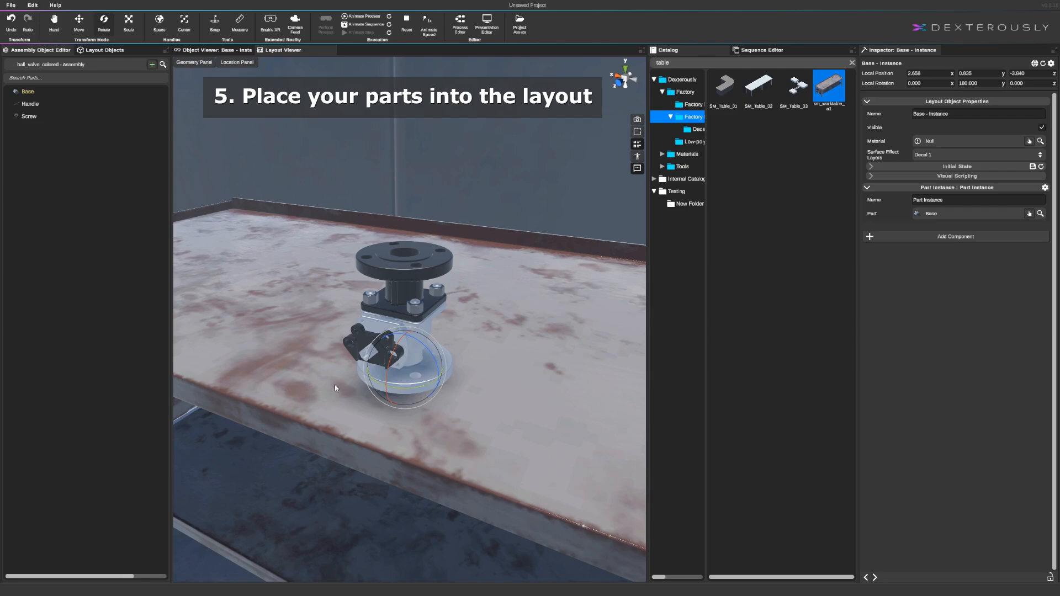
left_click(391, 373)
Step: Place instances of the Handle and Screw parts on the workbench beside the valve base
right_click_drag(390, 376, 440, 371)
scroll(440, 372, "down", 2)
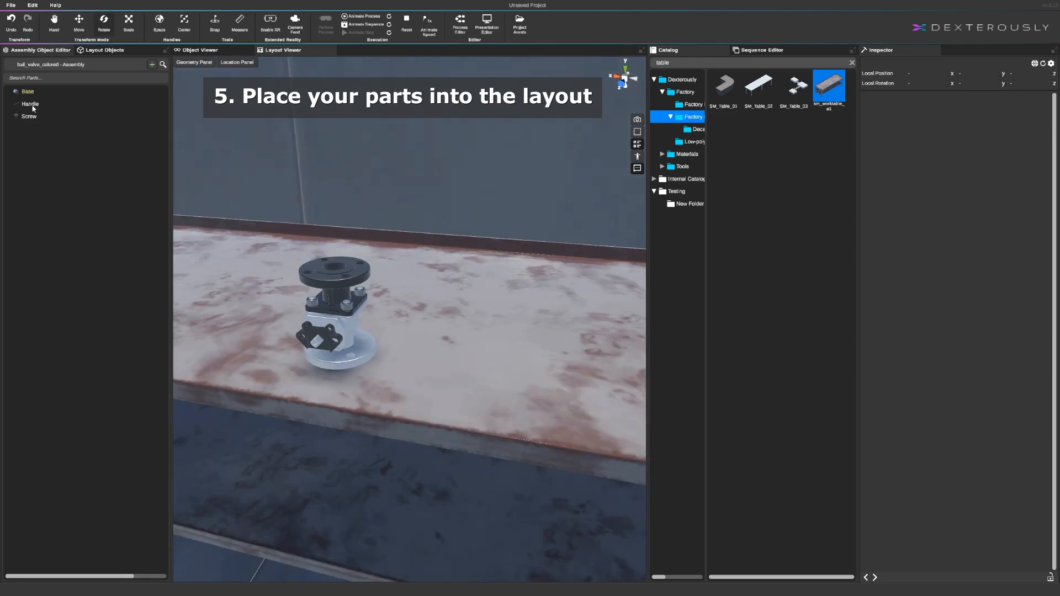
left_click_drag(430, 372, 456, 377)
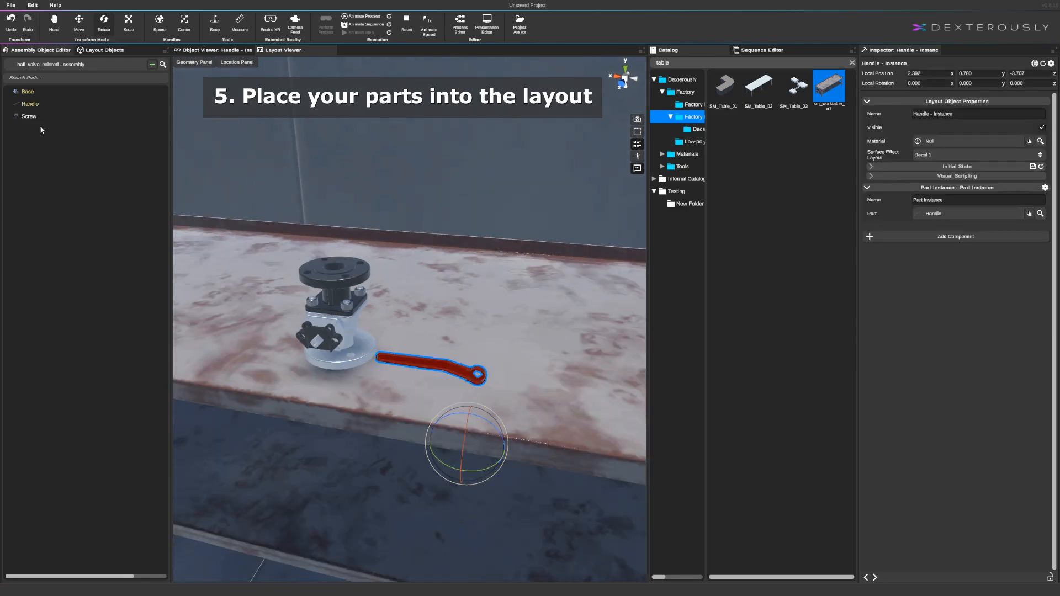
left_click_drag(29, 116, 533, 391)
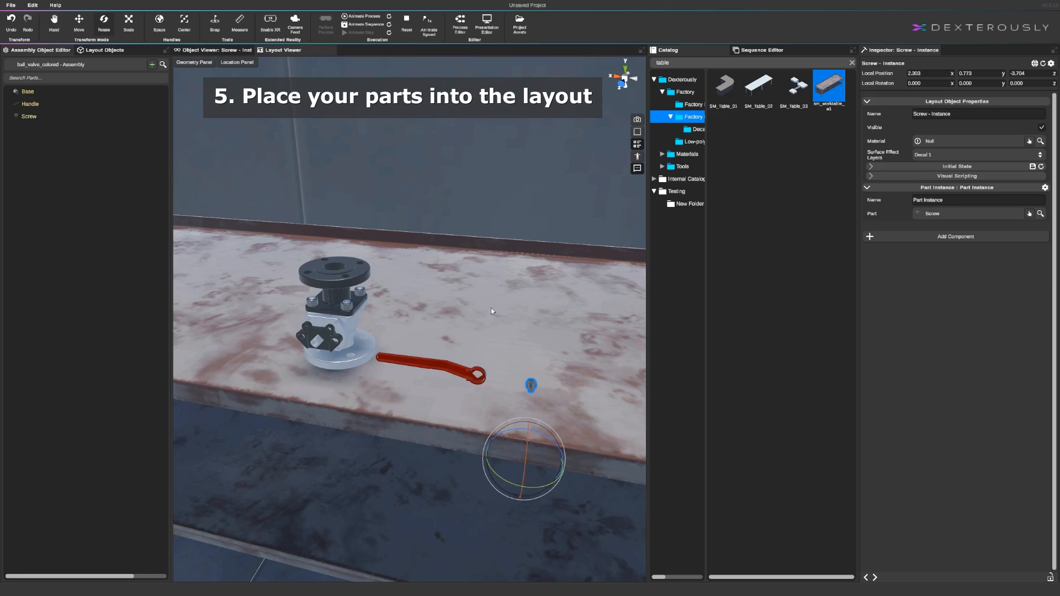
key("w")
left_click(512, 307)
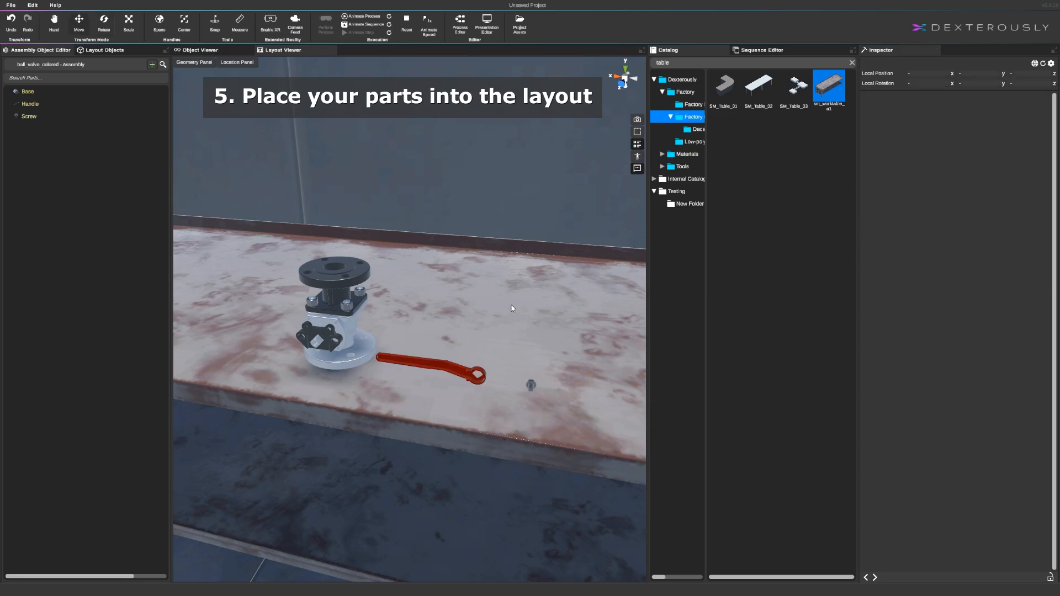
Step: Place the torque wrench model from the Testing catalog folder on the workbench behind the handle
right_click_drag(499, 337, 494, 342)
scroll(446, 327, "up", 3)
left_click_drag(446, 327, 428, 344, "alt")
scroll(428, 343, "down", 4)
scroll(427, 343, "up", 2)
middle_click_drag(444, 344, 428, 343)
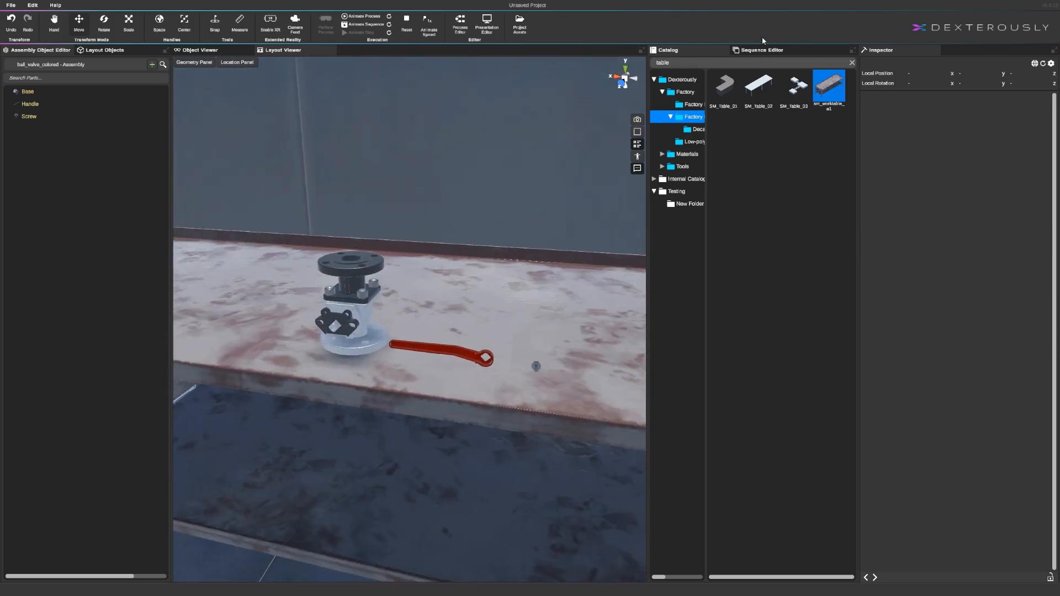
left_click(770, 51)
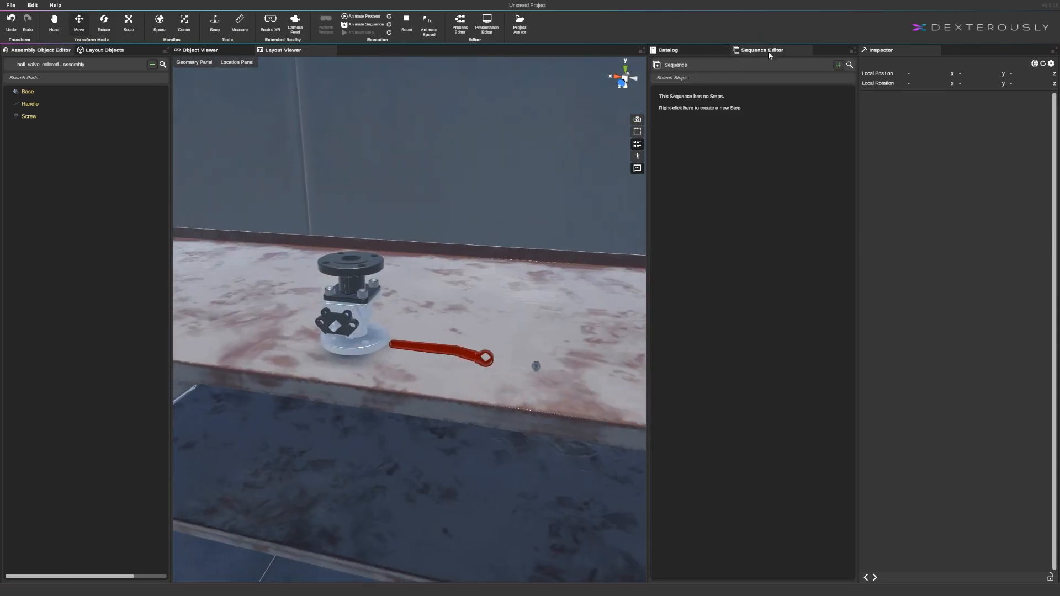
left_click(683, 51)
left_click(677, 191)
left_click(793, 96)
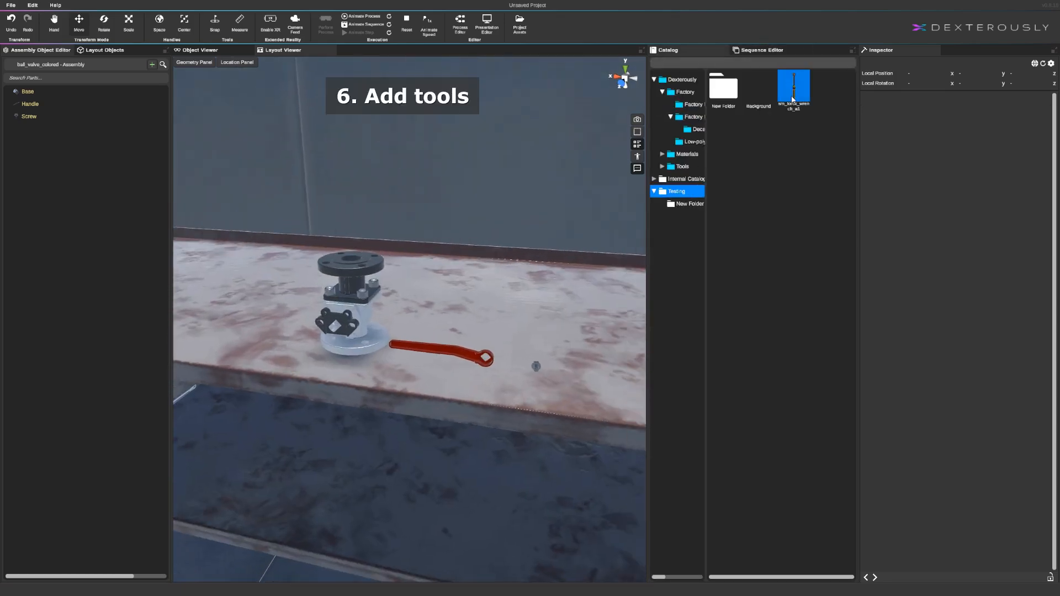
left_click_drag(793, 98, 506, 285)
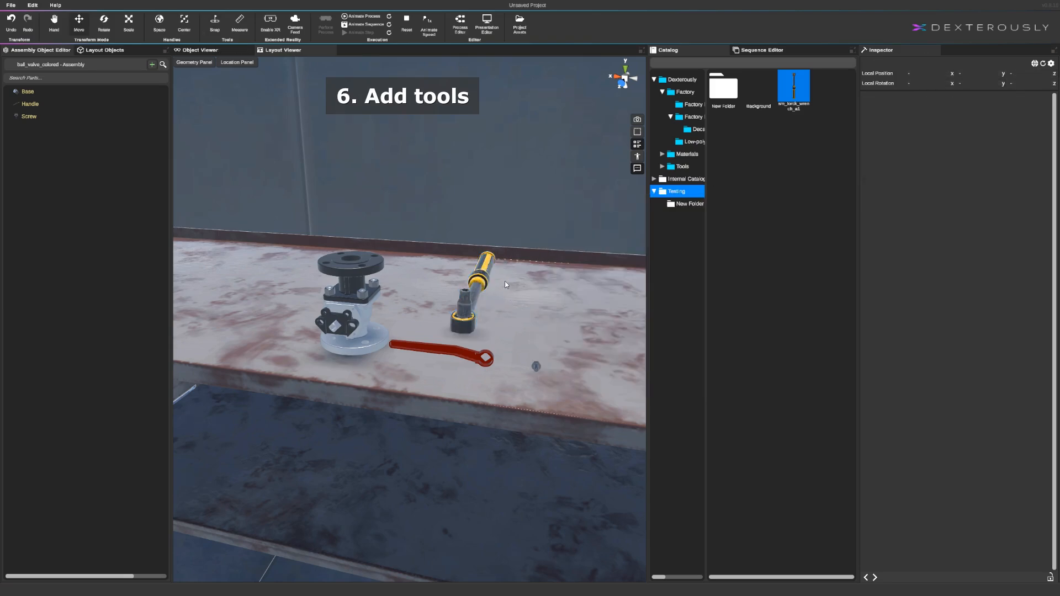
Step: Add a Smart Move step to the sequence with the Handle instance as move object and the Base instance as anchor
key("d")
right_click_drag(489, 284, 390, 330)
left_click(762, 50)
right_click(713, 133)
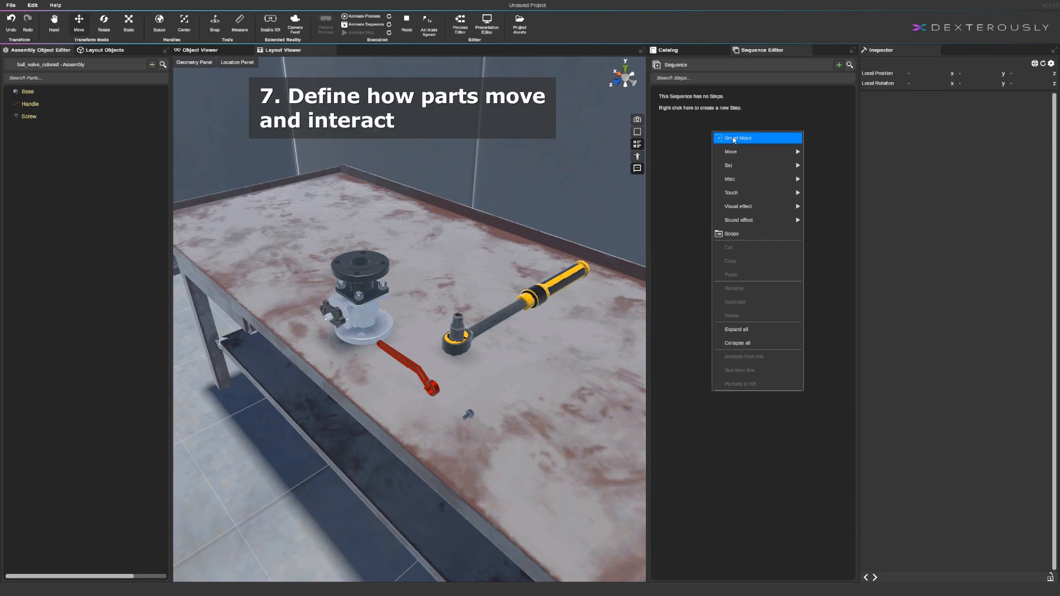
left_click(735, 140)
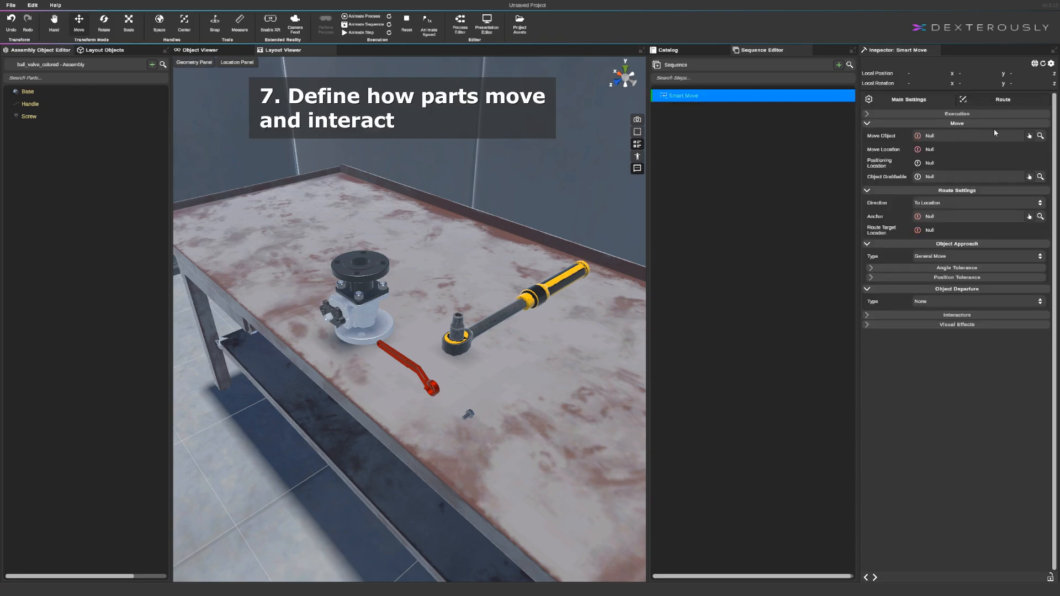
left_click(404, 368)
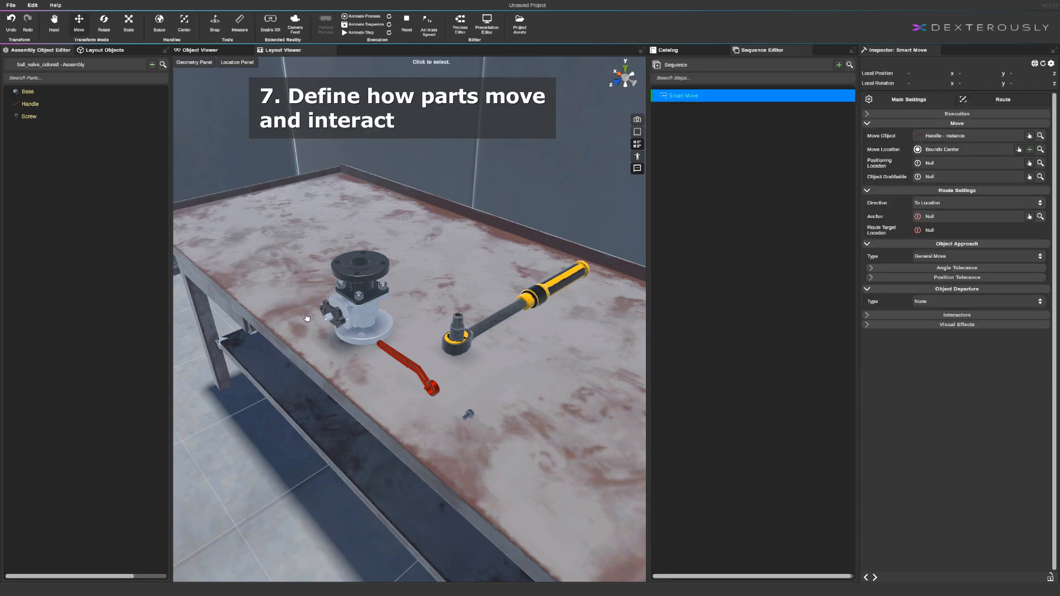
left_click(329, 320)
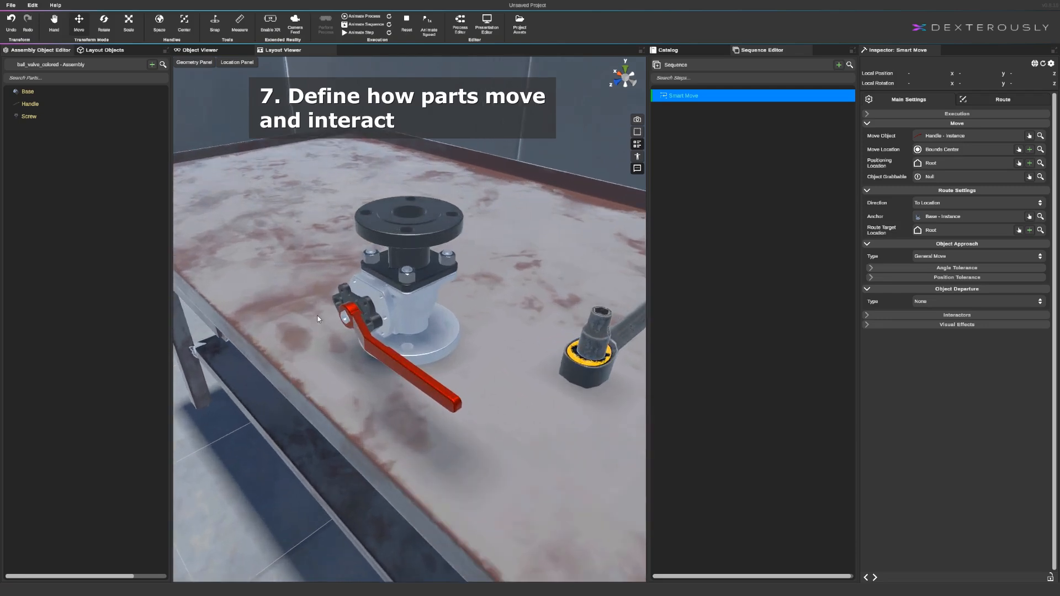
Step: Add a Route Move to the handle's Smart Move and offset it about 0.018 along Z, away from the valve
left_click(994, 100)
left_click(954, 127)
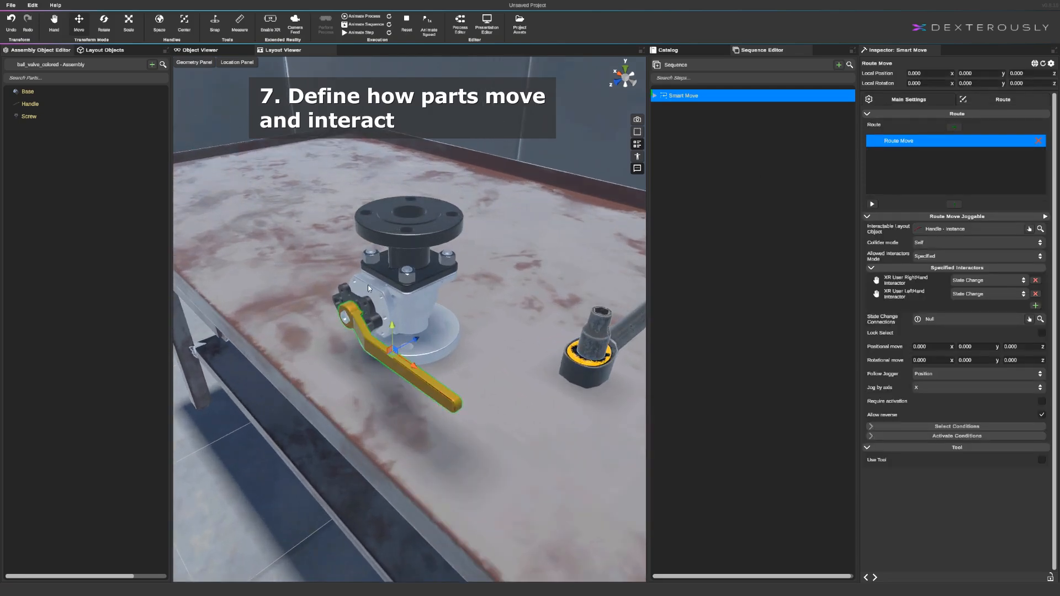
left_click_drag(416, 342, 402, 351)
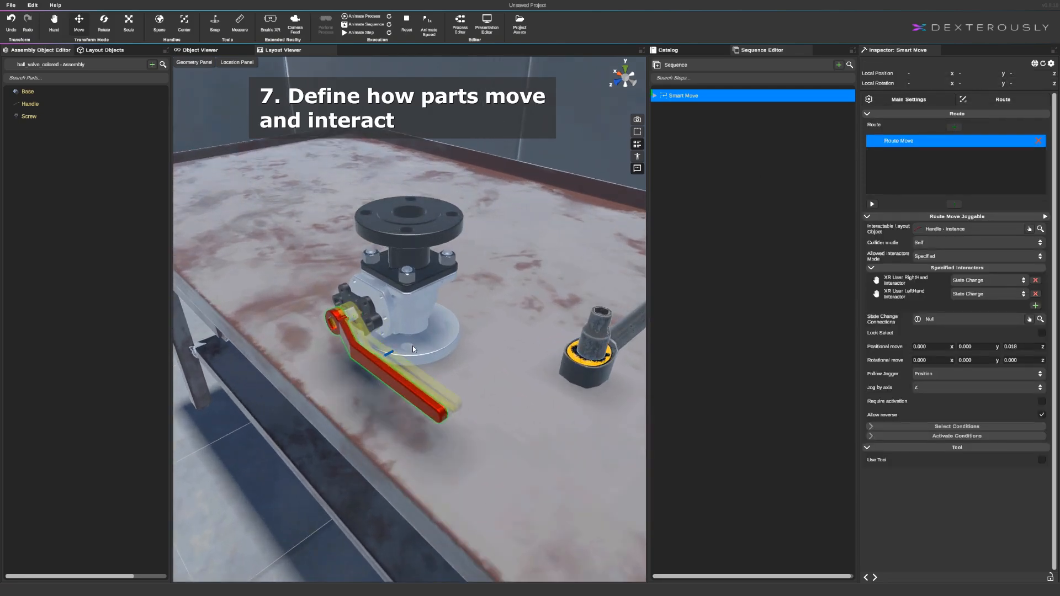
Step: Add a second Smart Move step with the Screw instance as move object and the Base instance as anchor
left_click(762, 130)
right_click(708, 124)
left_click(729, 133)
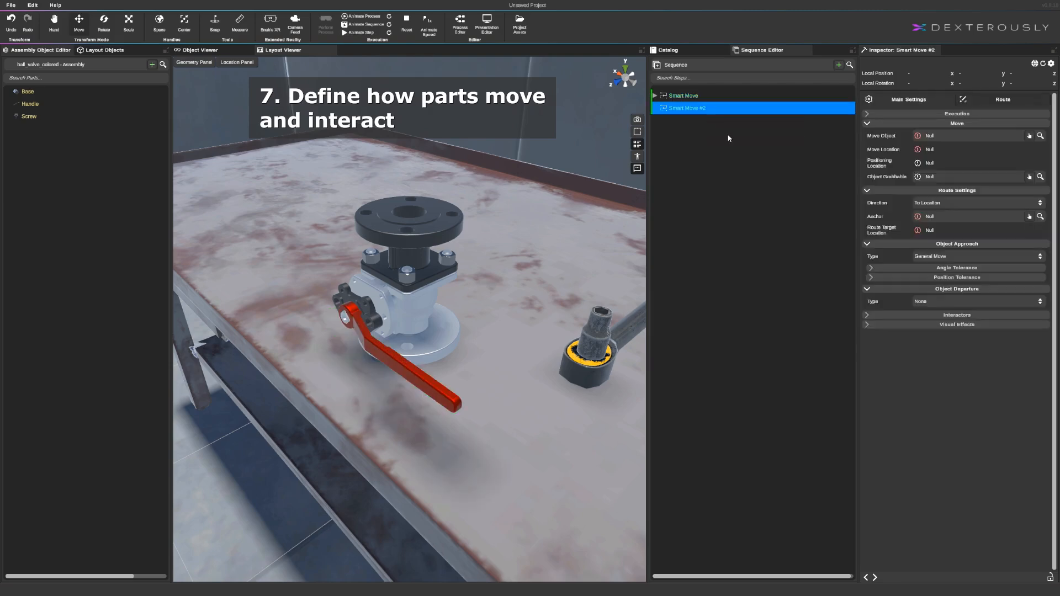
left_click(1029, 136)
right_click_drag(458, 306, 505, 329)
left_click(502, 394)
right_click_drag(458, 364, 437, 354)
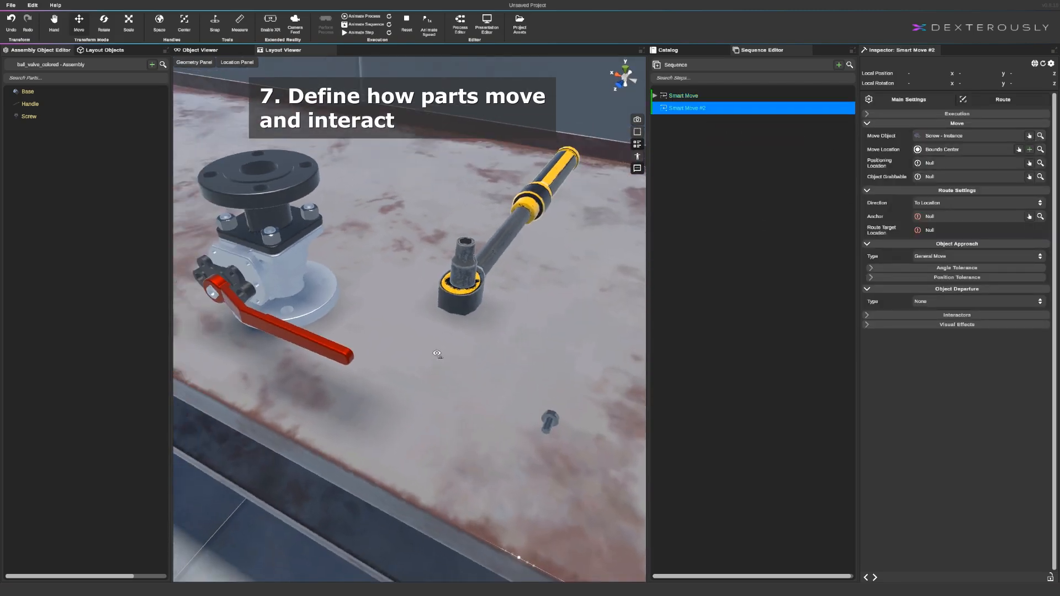
left_click(1029, 216)
left_click(214, 298)
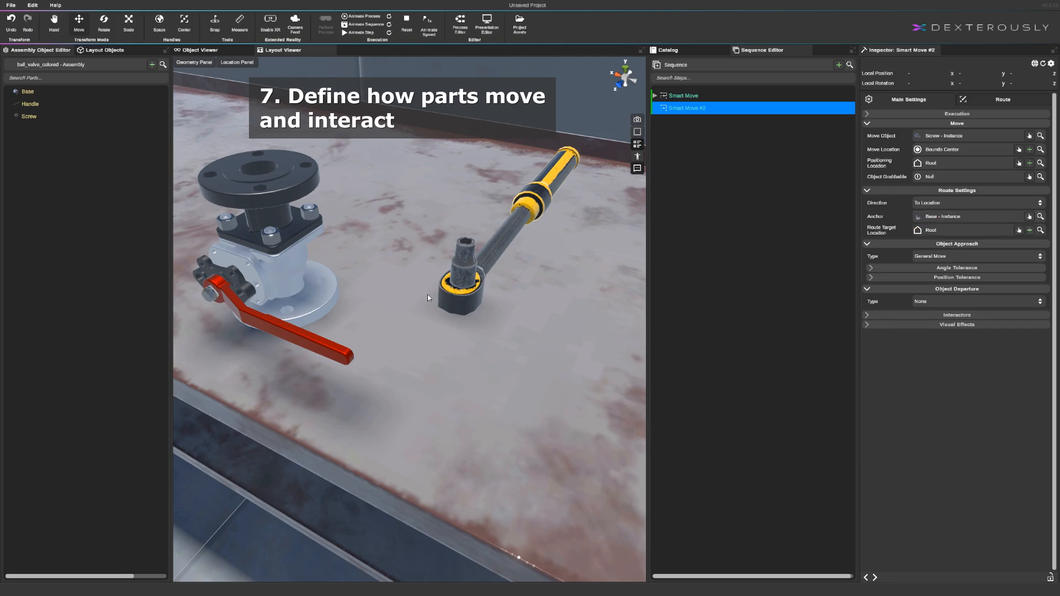
Step: Add a Route Move to the screw's Smart Move with a positional move of about 0.020 along Z
right_click_drag(430, 298, 422, 276)
left_click(988, 100)
left_click(953, 127)
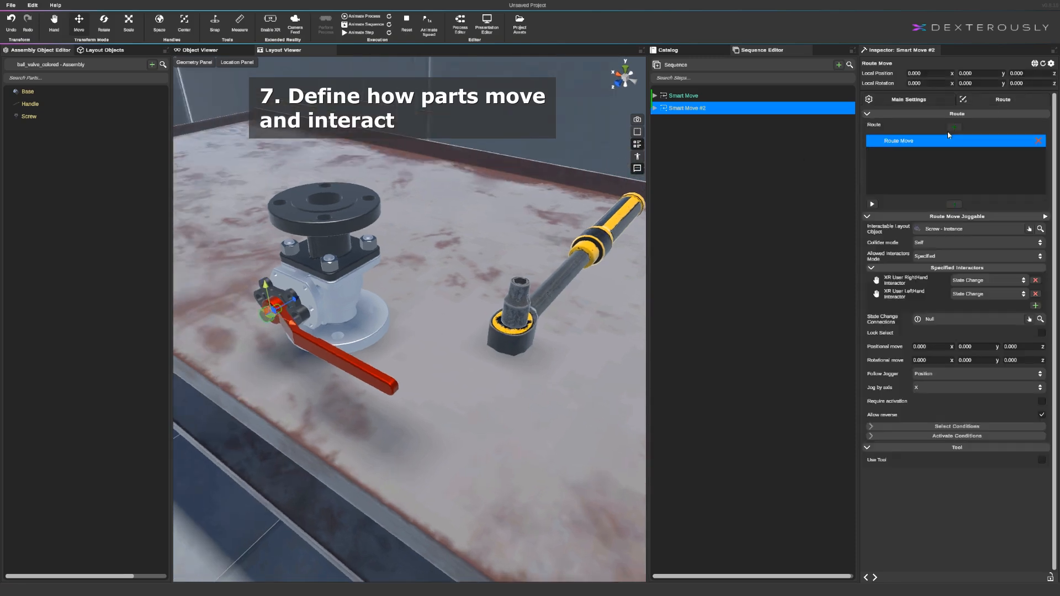
left_click_drag(294, 302, 288, 310)
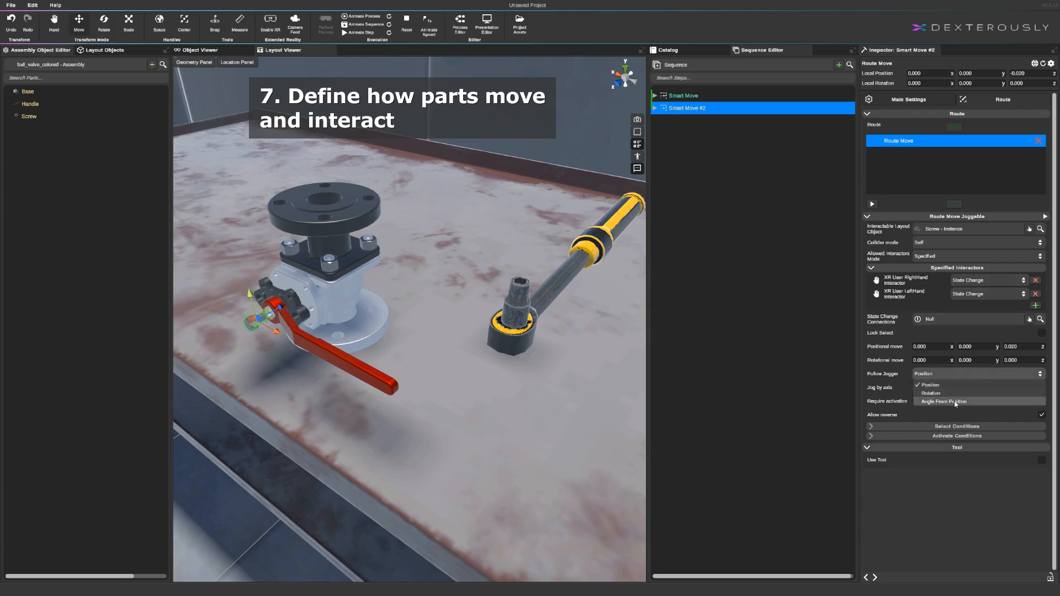
Step: Enable a tool for the screw's Route Move, with the torque wrench as the tool and ToolEnd as the tool location
left_click(971, 218)
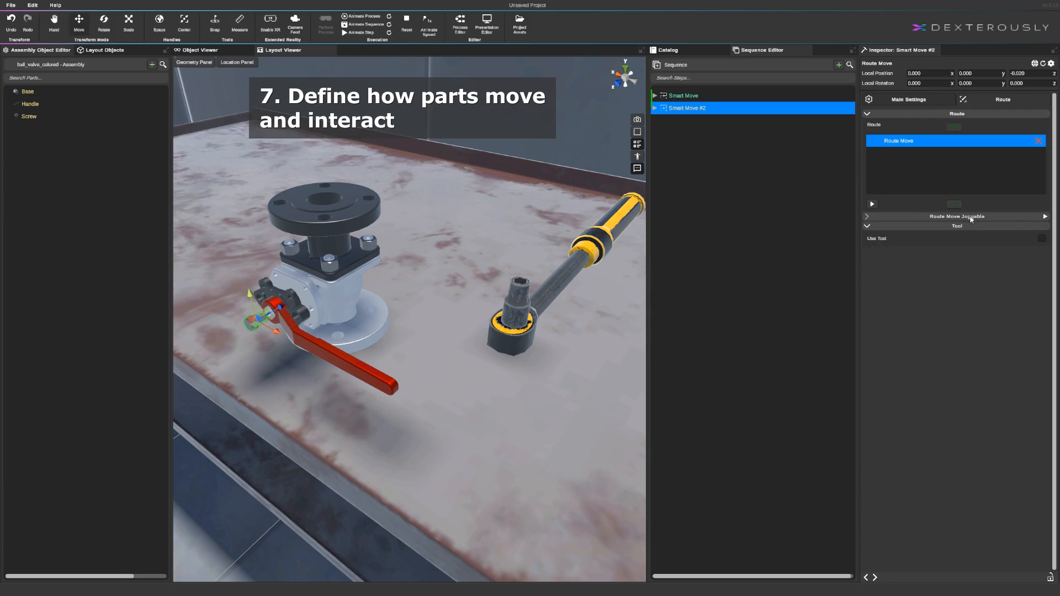
left_click(1040, 239)
left_click(1029, 267)
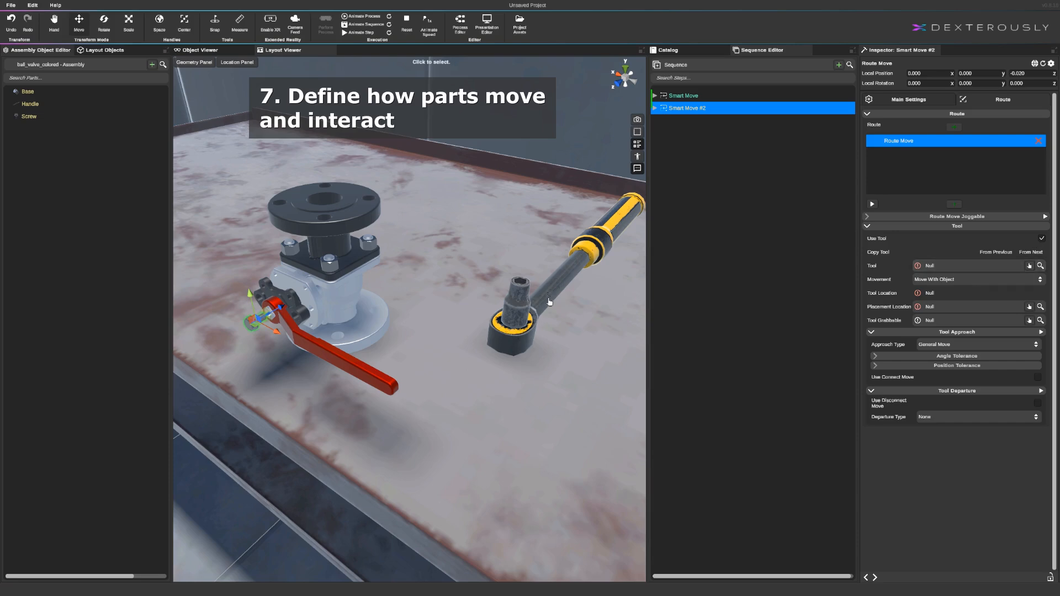
left_click(550, 302)
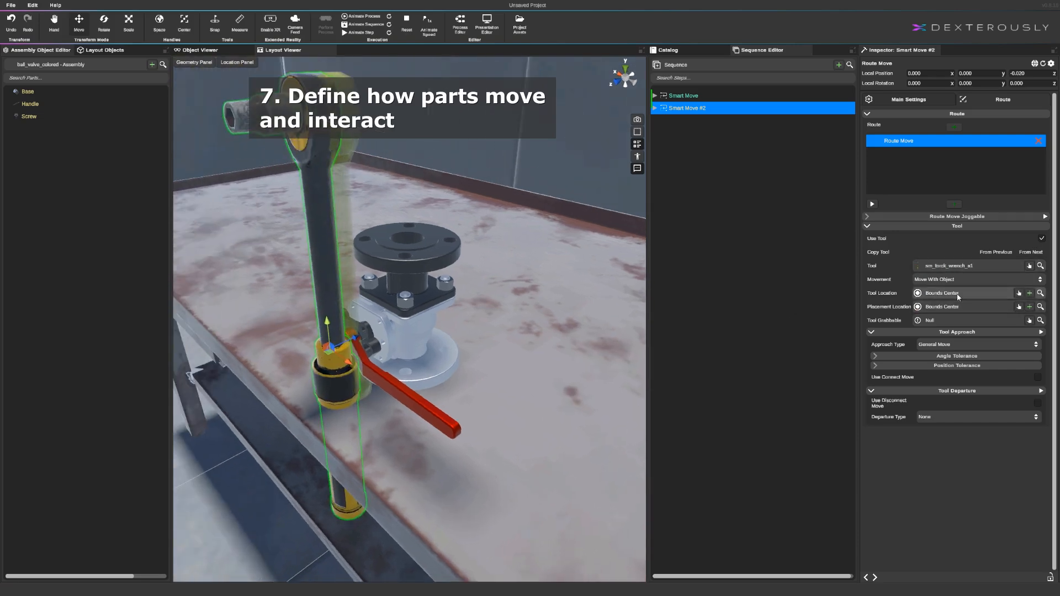
left_click(1041, 294)
left_click(578, 245)
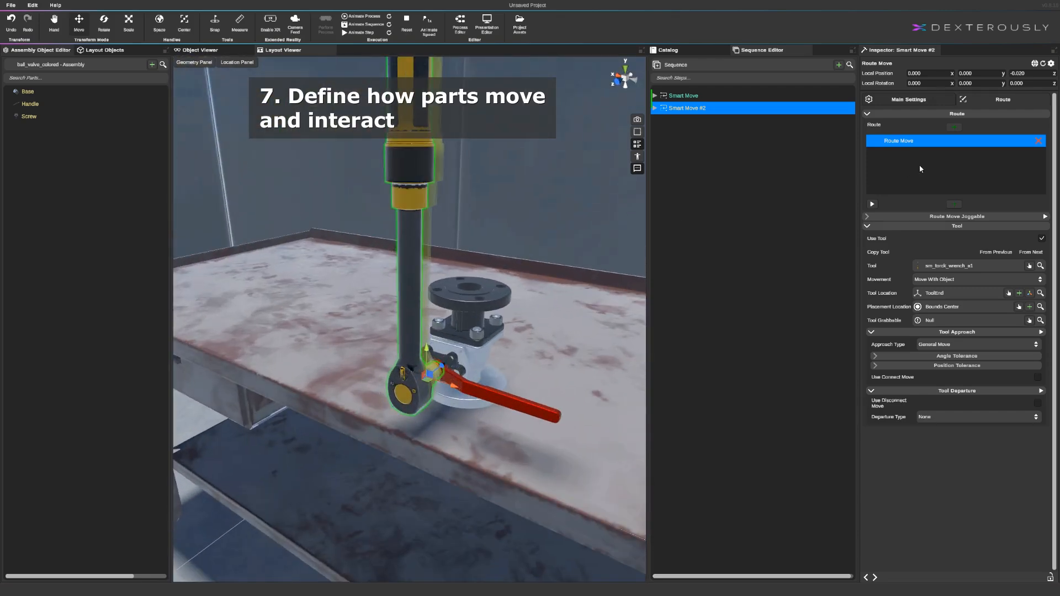
Step: Rotate the screw's Route Move together with its attached wrench around the screw, and clear the step selection
key("e")
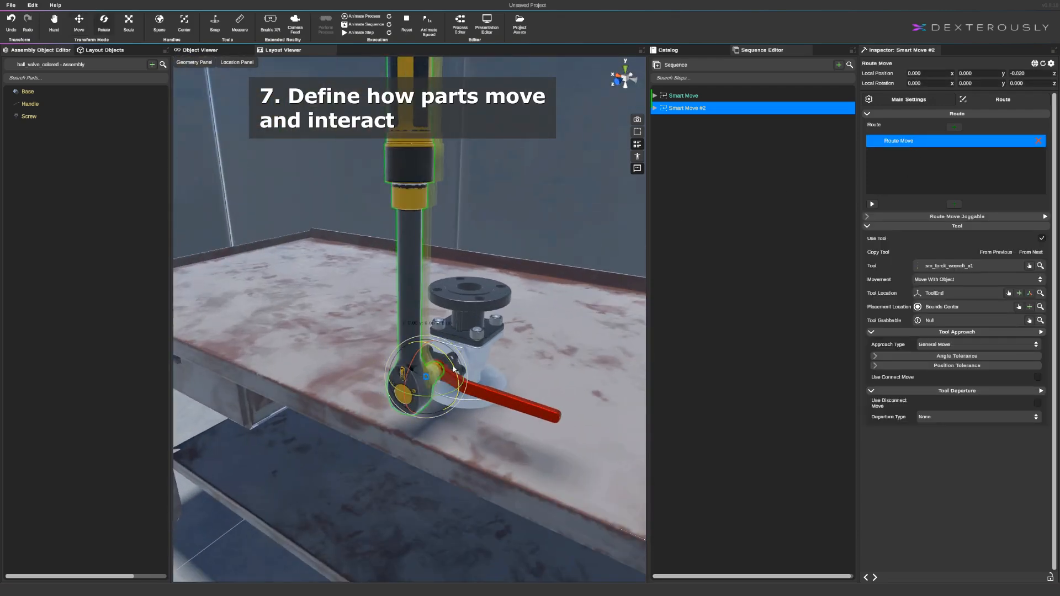
left_click_drag(454, 369, 410, 321)
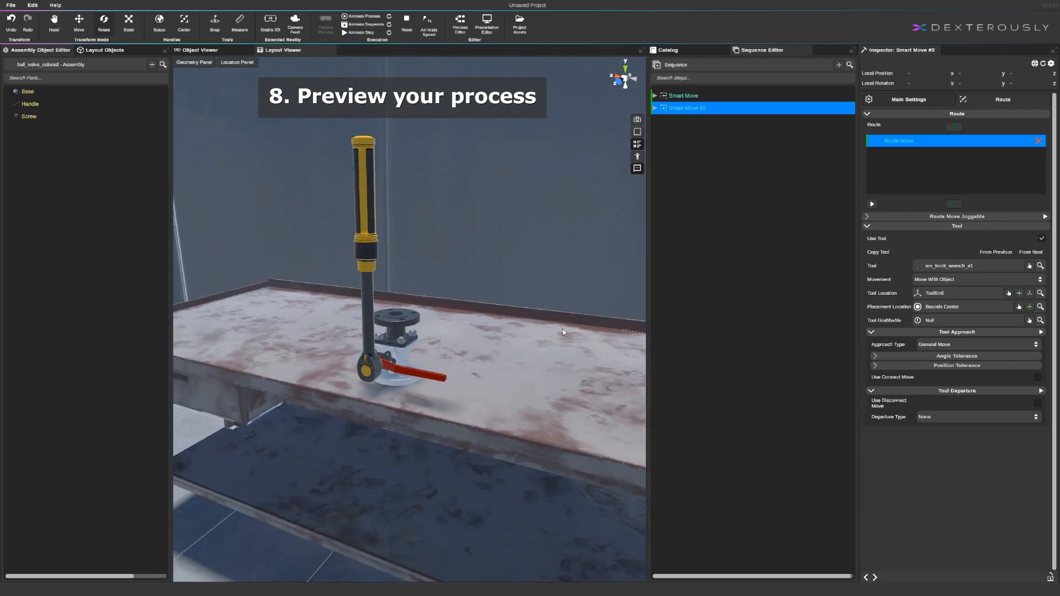
left_click(718, 219)
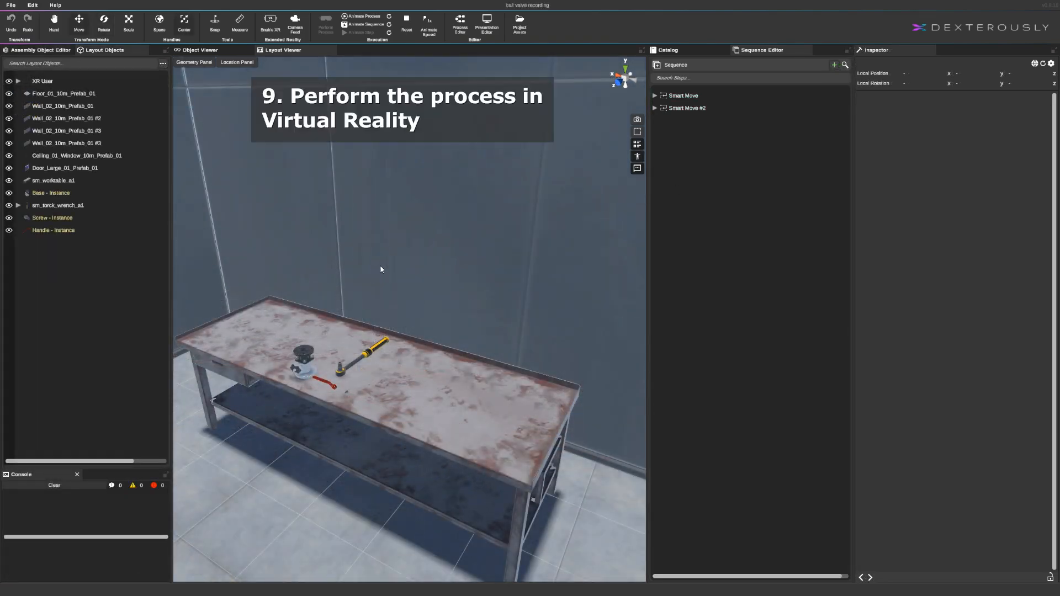
Step: Open the Eye Camera feed, dock it alongside the Layout Viewer and maximize it
middle_click_drag(380, 265, 426, 224)
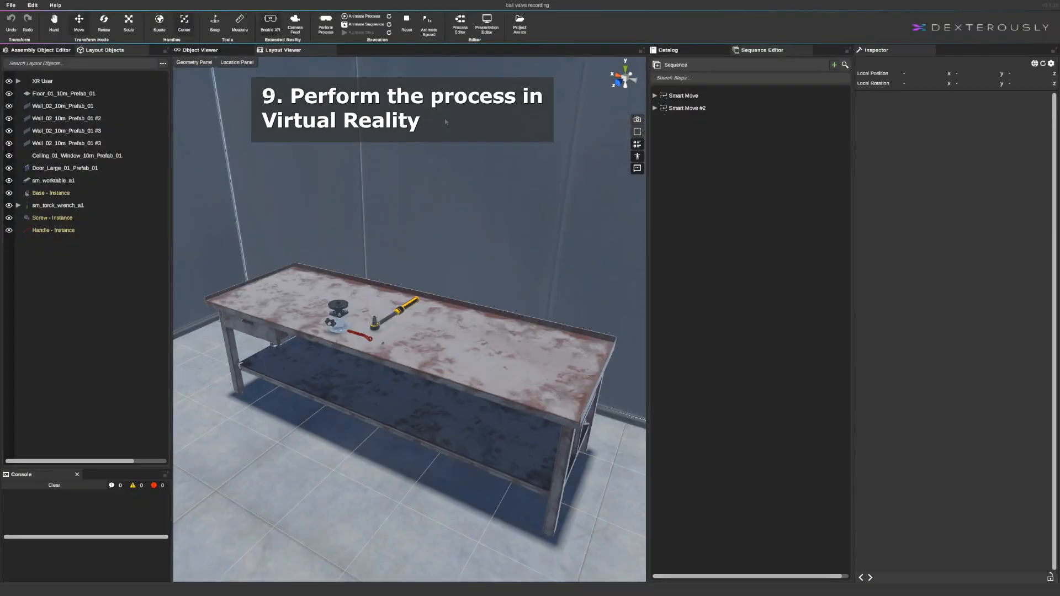
left_click(295, 25)
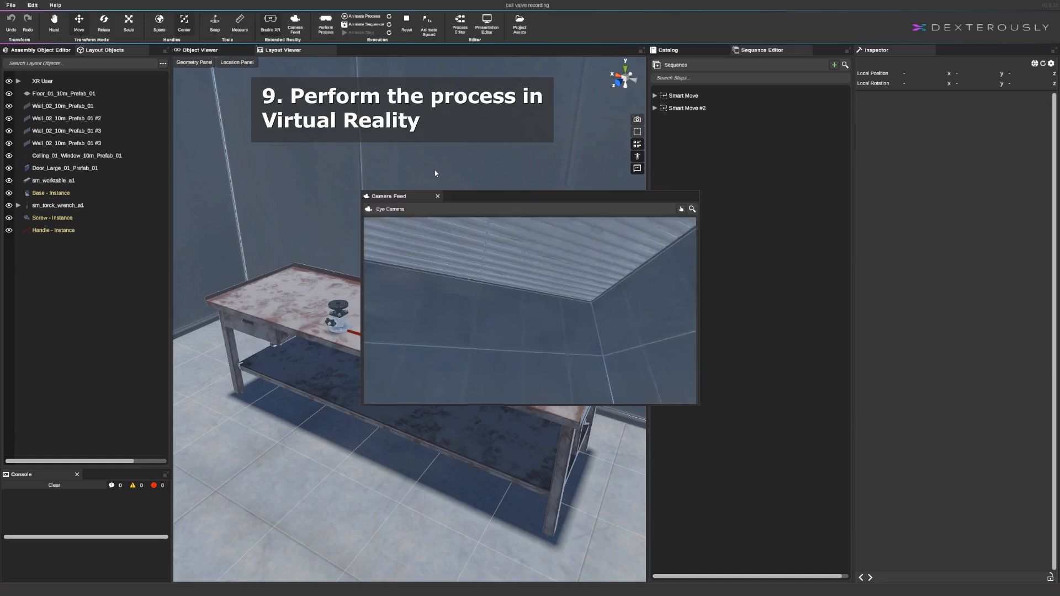
left_click_drag(415, 194, 419, 54)
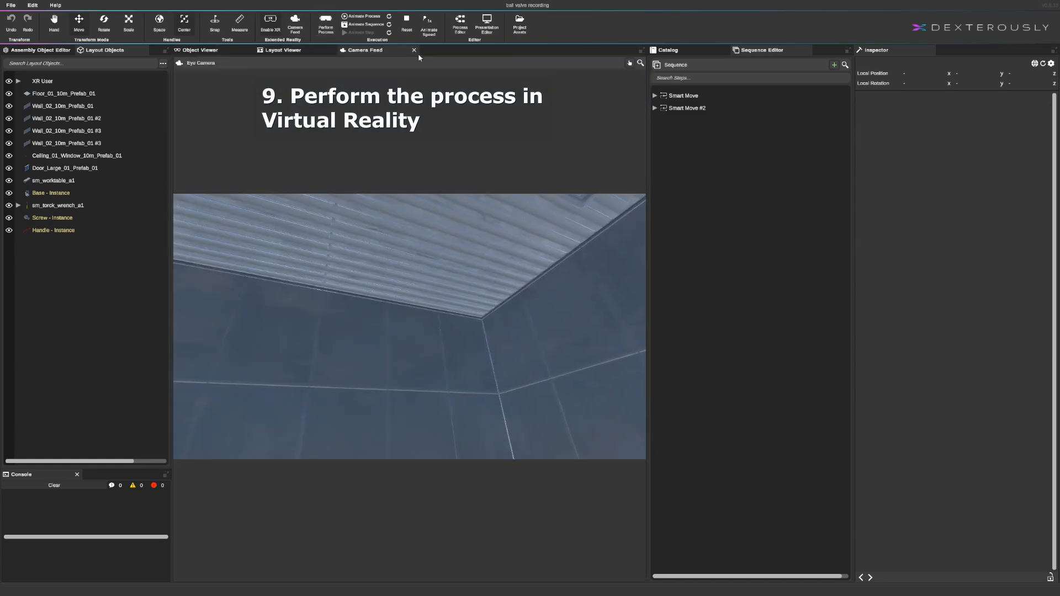
left_click(641, 50)
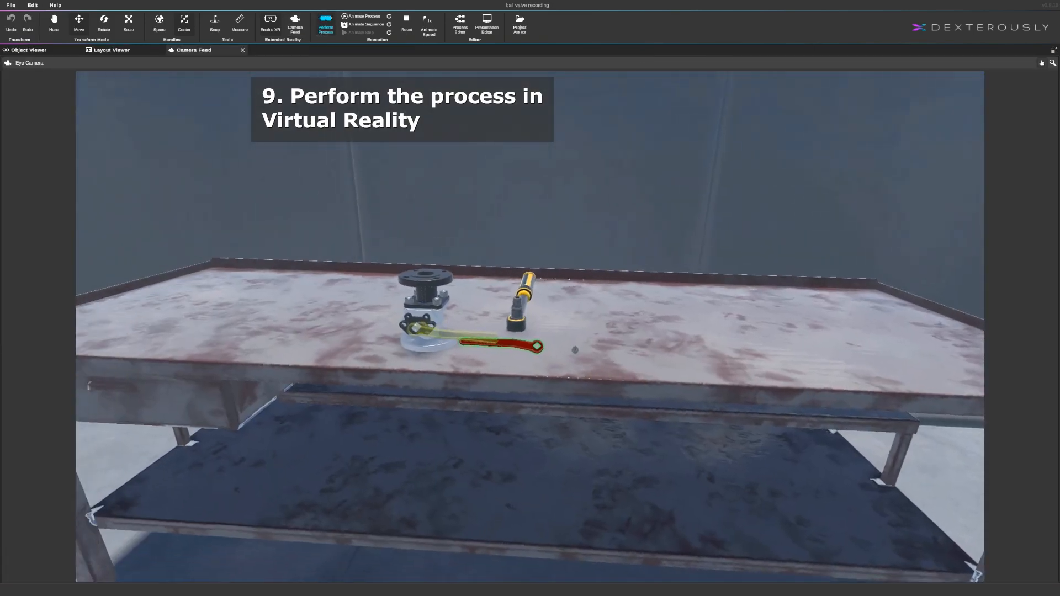